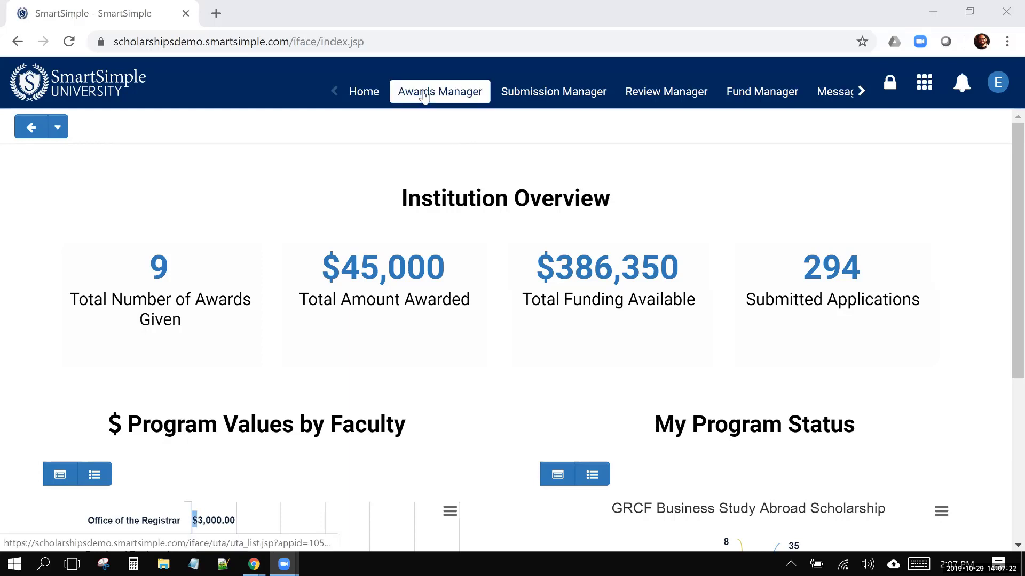
Step: Open the Stanley Ph.D. Fellowship in Computer Science award from the Awards Manager and review its award information
left_click(424, 94)
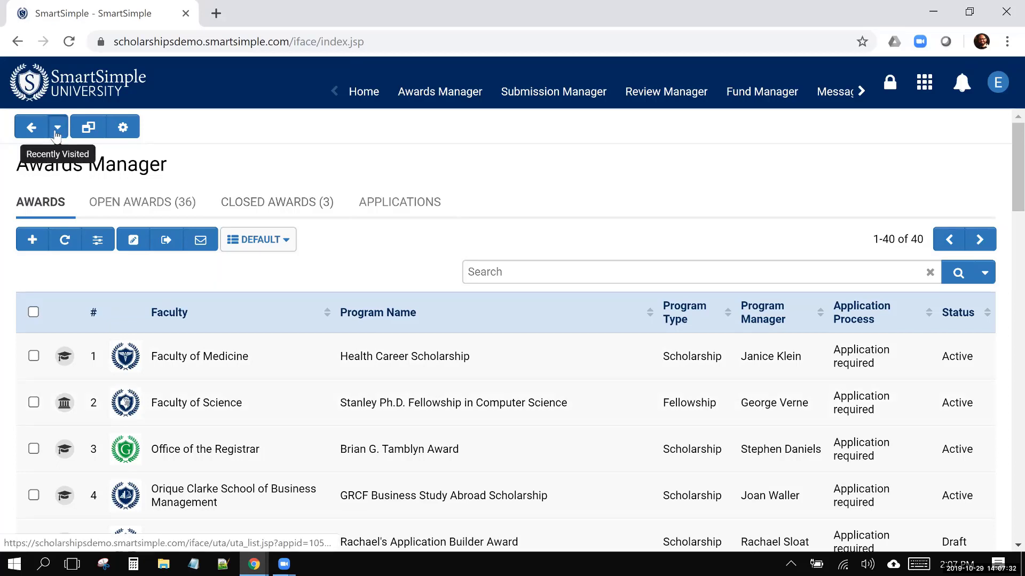
left_click(57, 128)
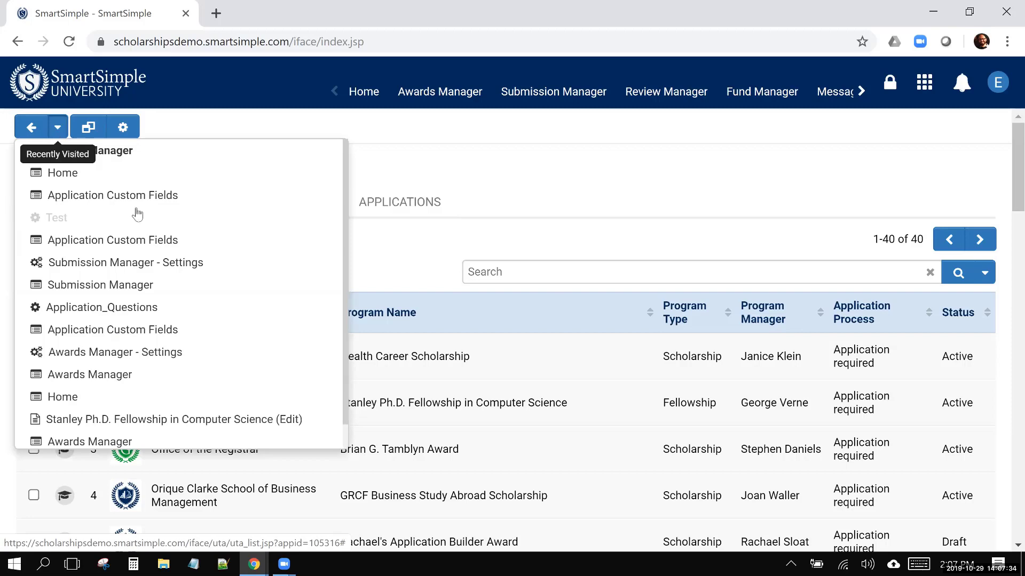
left_click(508, 210)
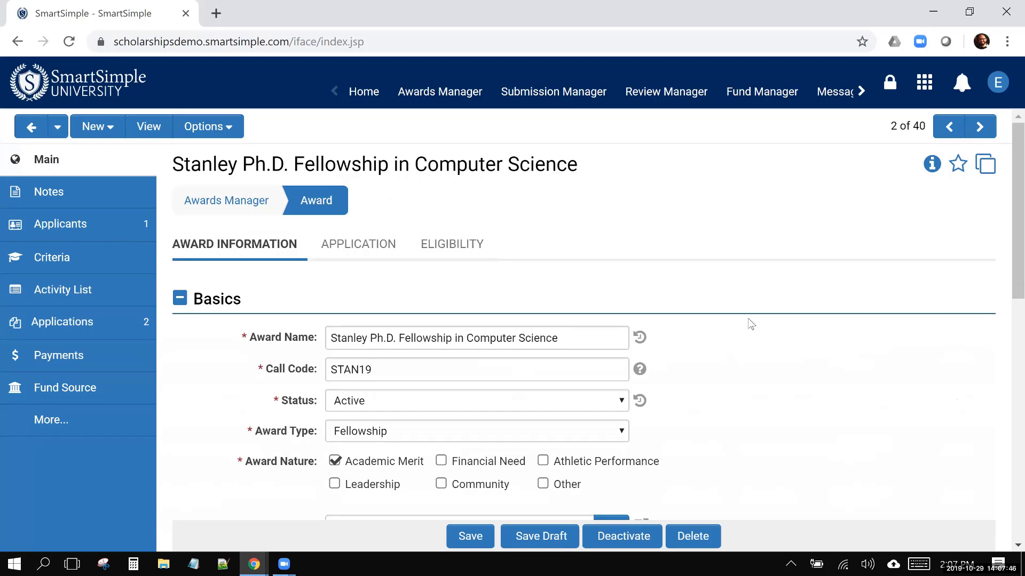
scroll(751, 324, "down", 7)
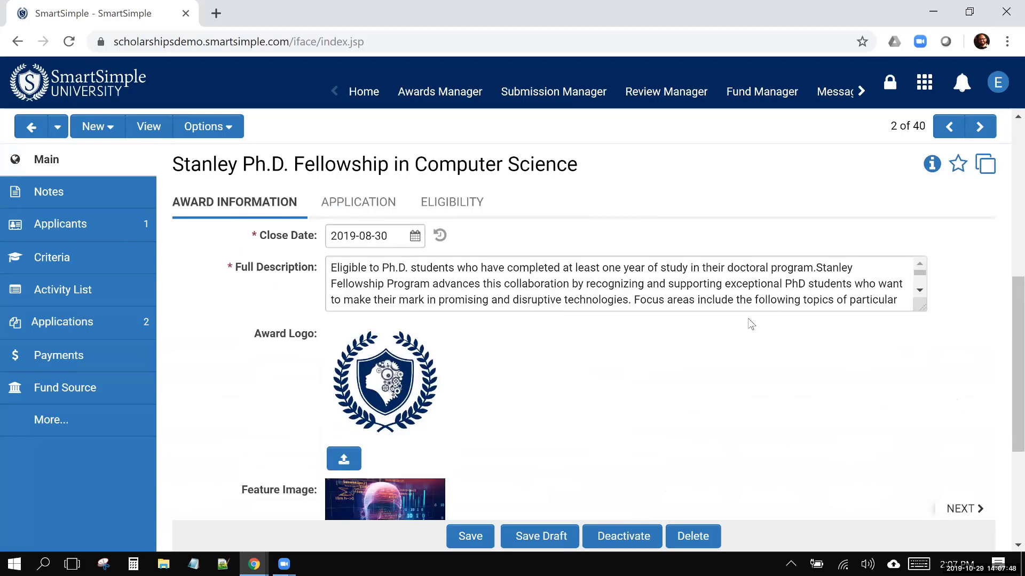
scroll(751, 324, "down", 4)
scroll(751, 324, "up", 11)
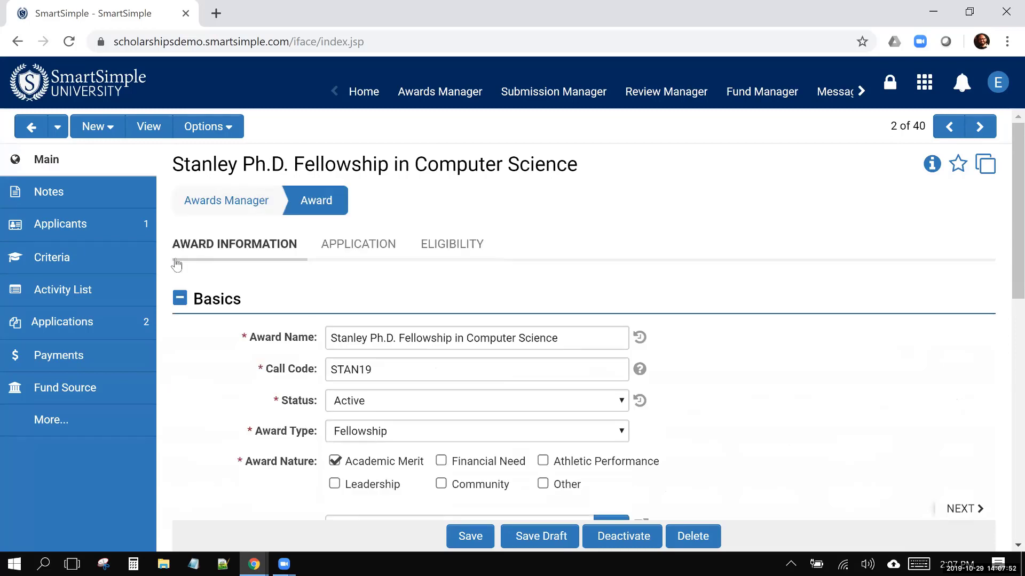
Step: Open the award's application settings and check the public repository display and thank-you letter options
left_click(351, 238)
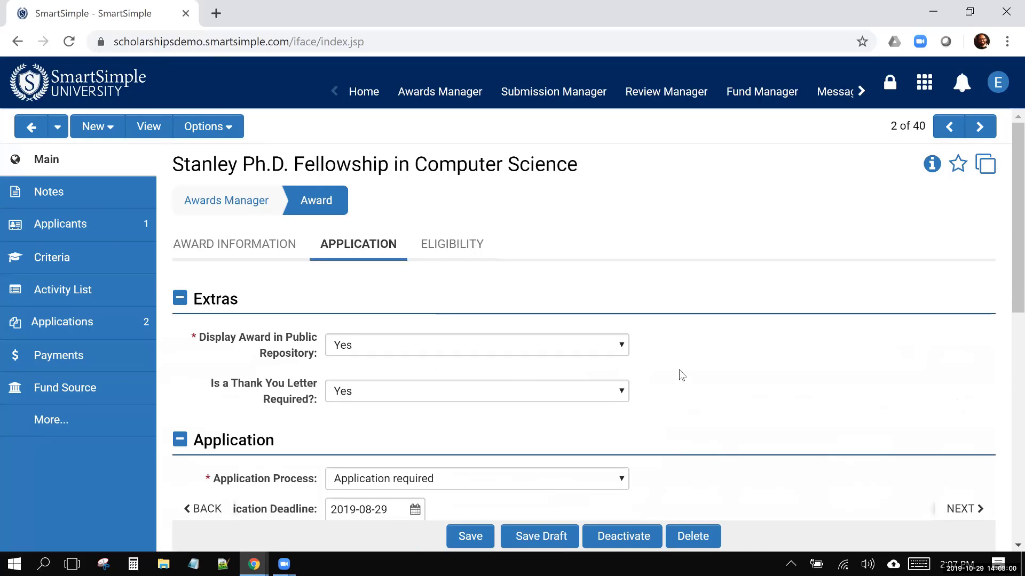
left_click(578, 347)
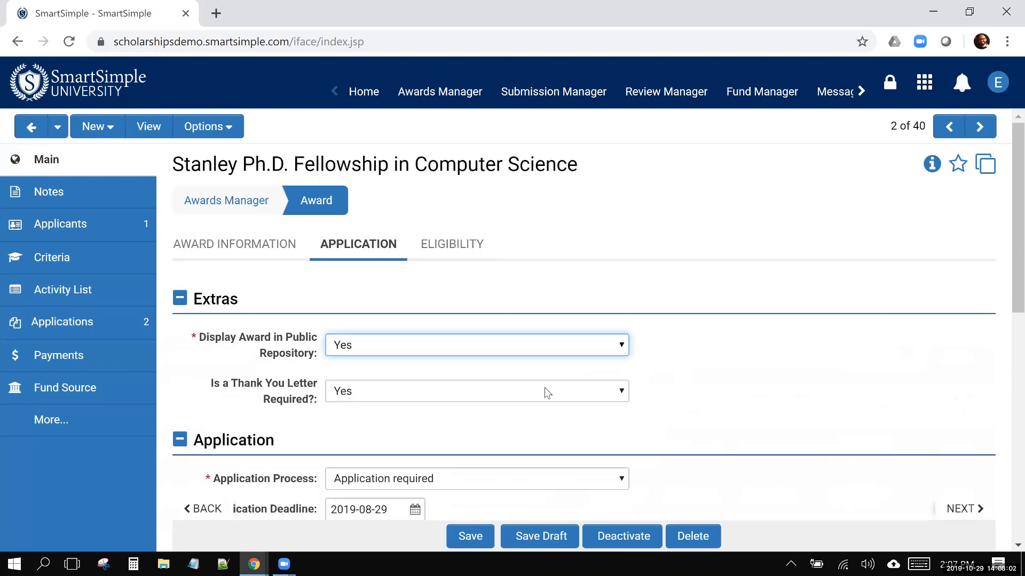
left_click(597, 391)
left_click(796, 386)
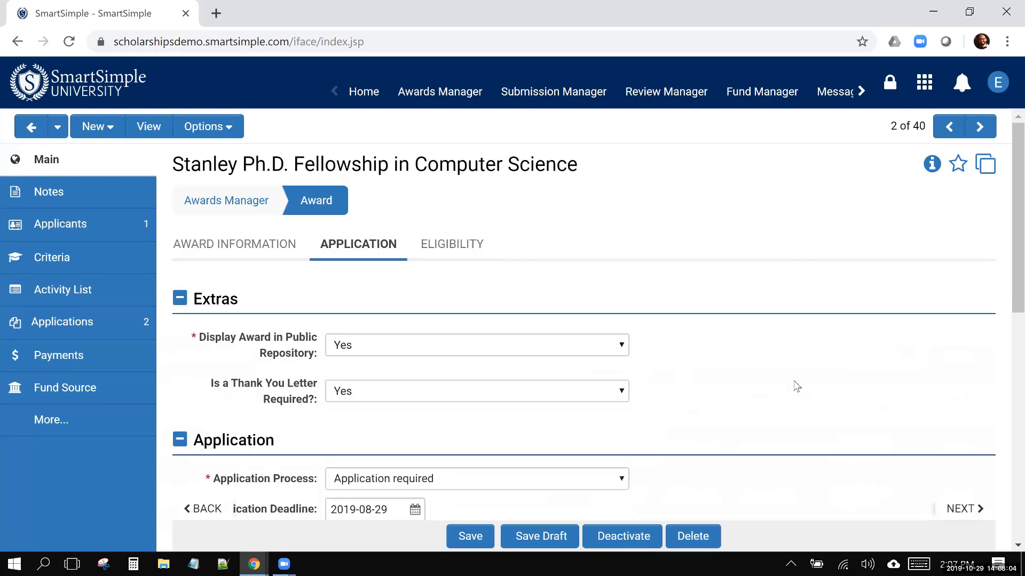
Step: Examine the Application Builder's question set and the field types available for the first question
scroll(796, 386, "down", 4)
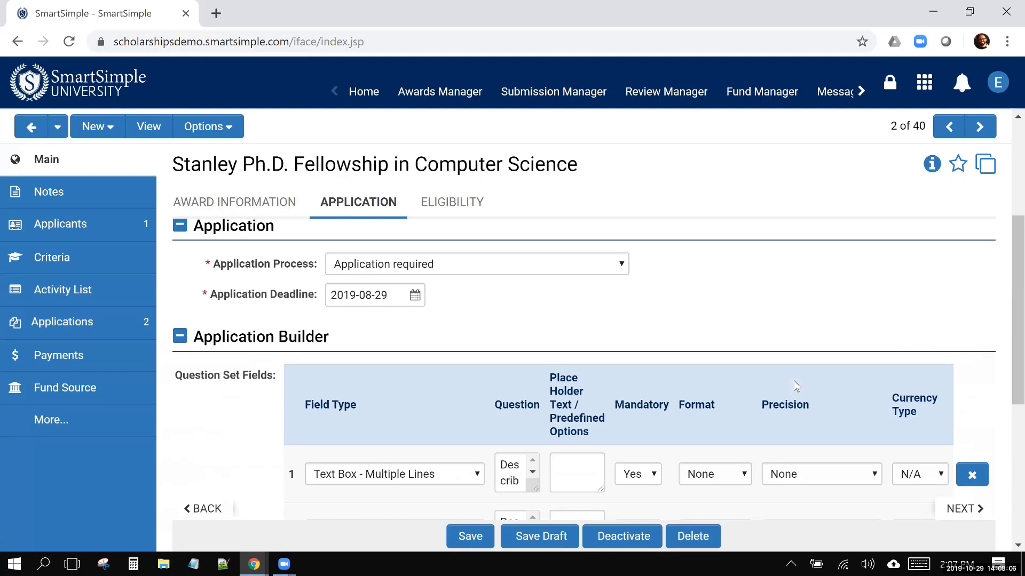
scroll(796, 386, "down", 4)
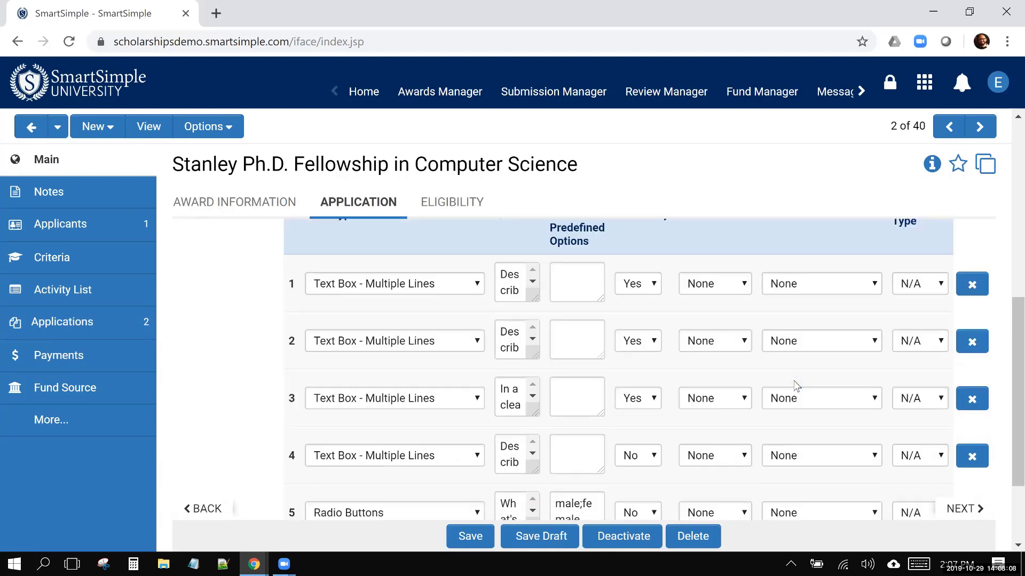
scroll(437, 297, "up", 1)
scroll(500, 305, "up", 1)
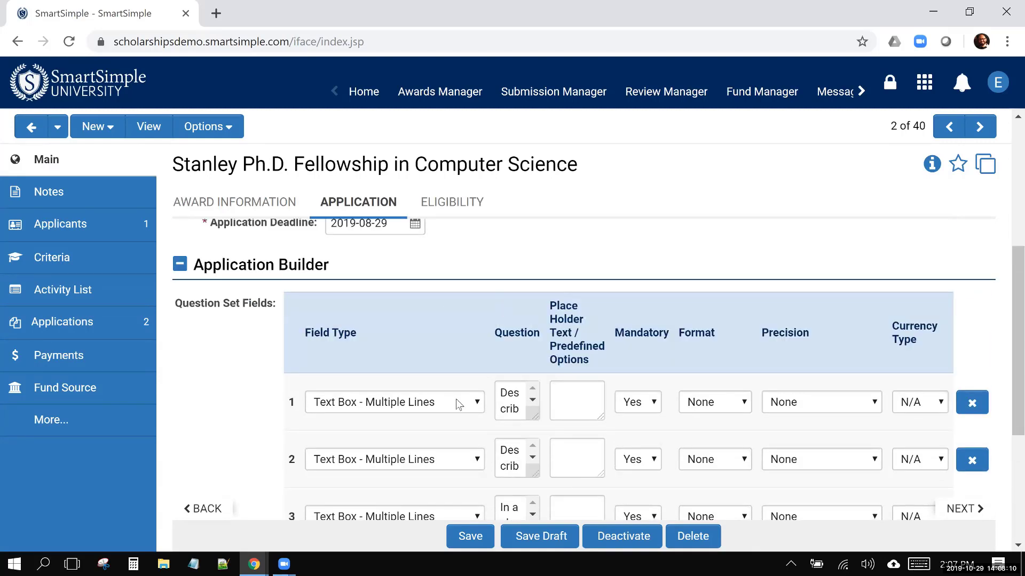
left_click(453, 403)
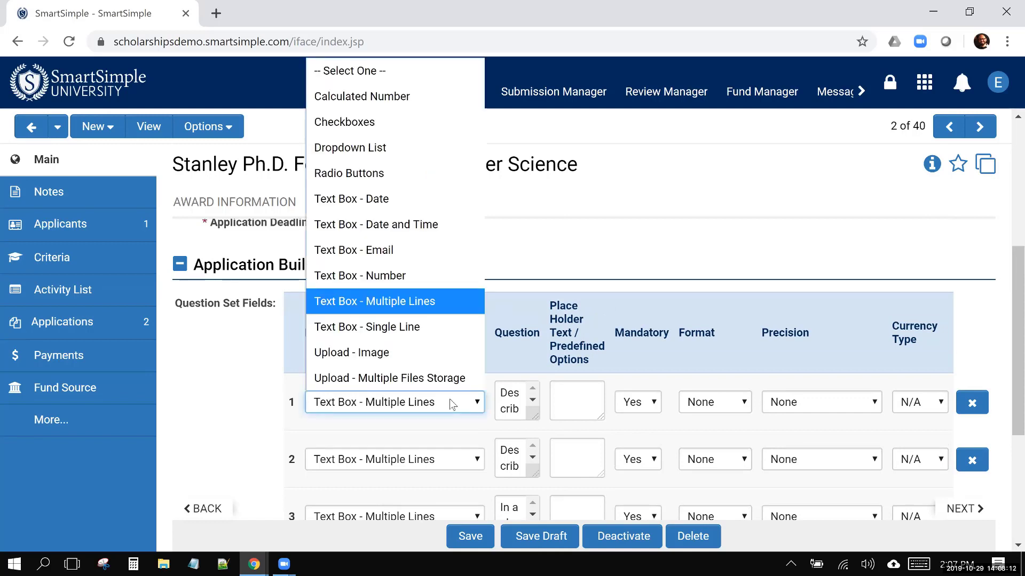
left_click(453, 404)
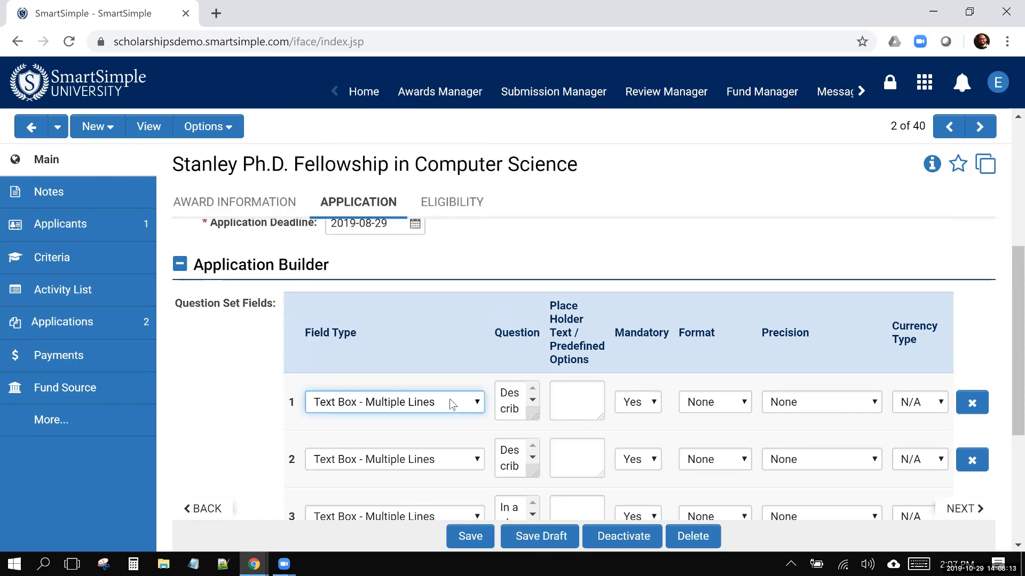
left_click(681, 238)
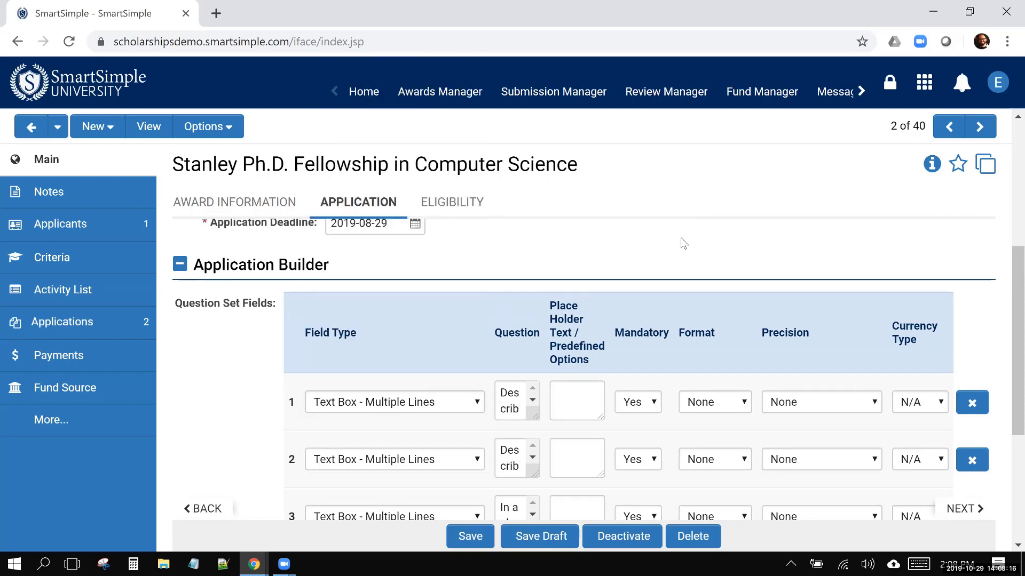
scroll(681, 238, "down", 3)
scroll(329, 459, "down", 2)
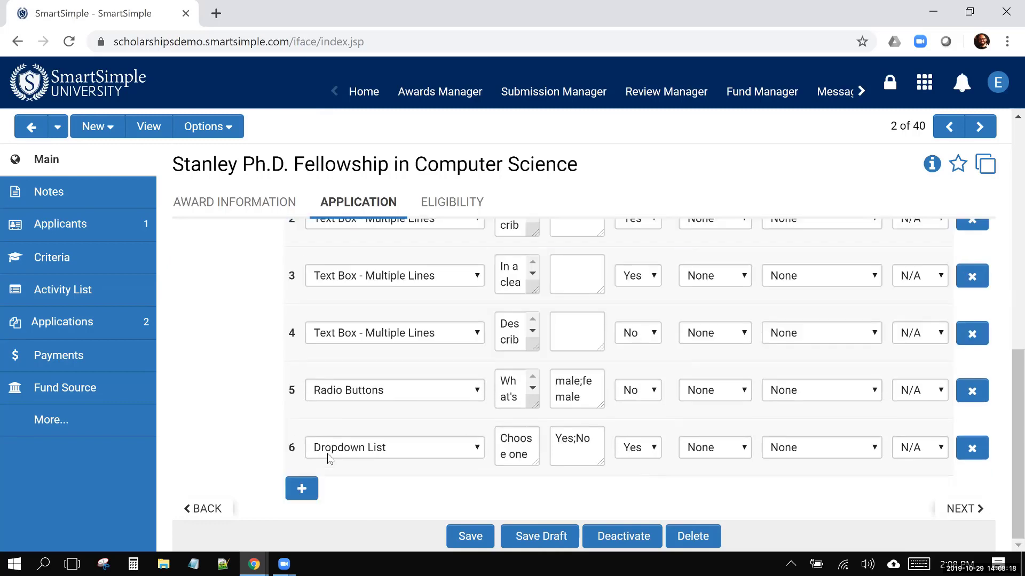
Step: Add a seventh Application Builder question of type Text Box - Single Line with the question text "Question goes here"
left_click(308, 502)
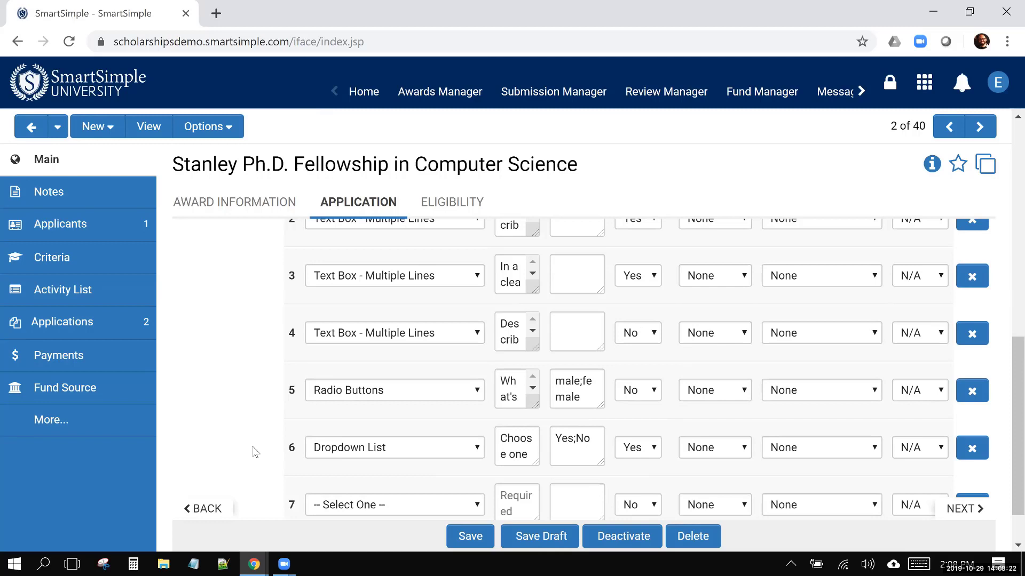
scroll(304, 450, "down", 1)
left_click(305, 448)
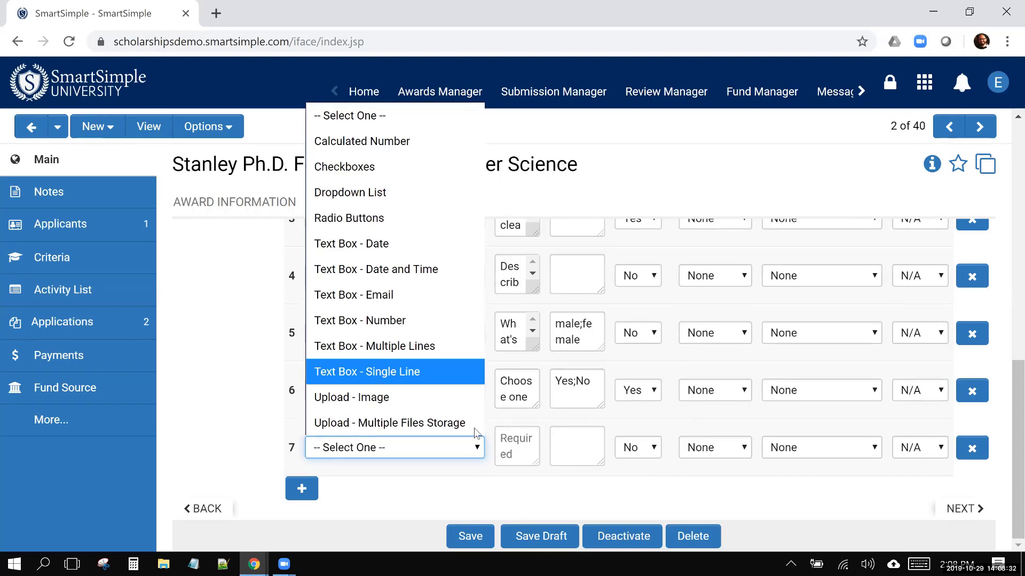
key("Tab")
type("Qu")
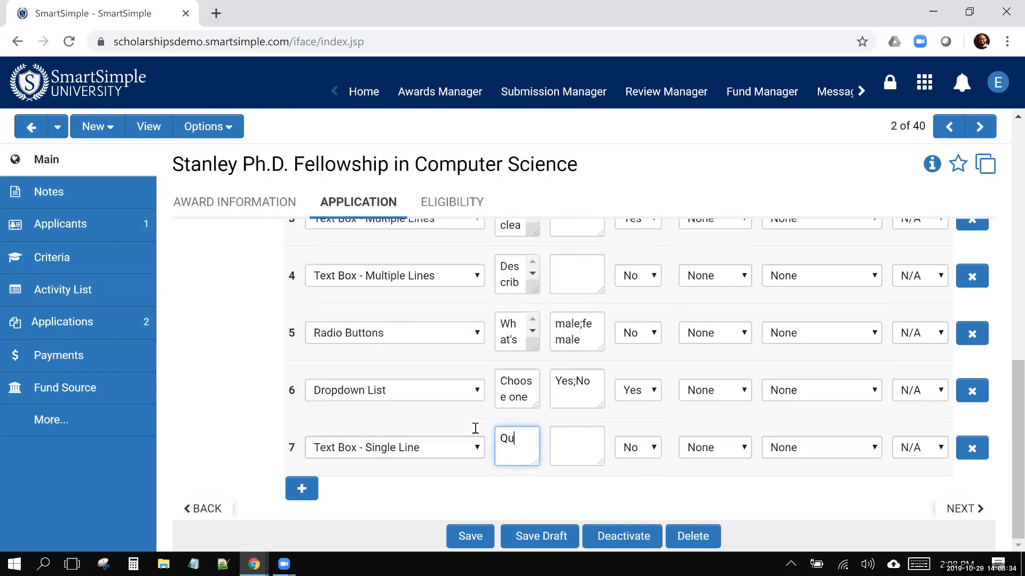
type("estion goes here")
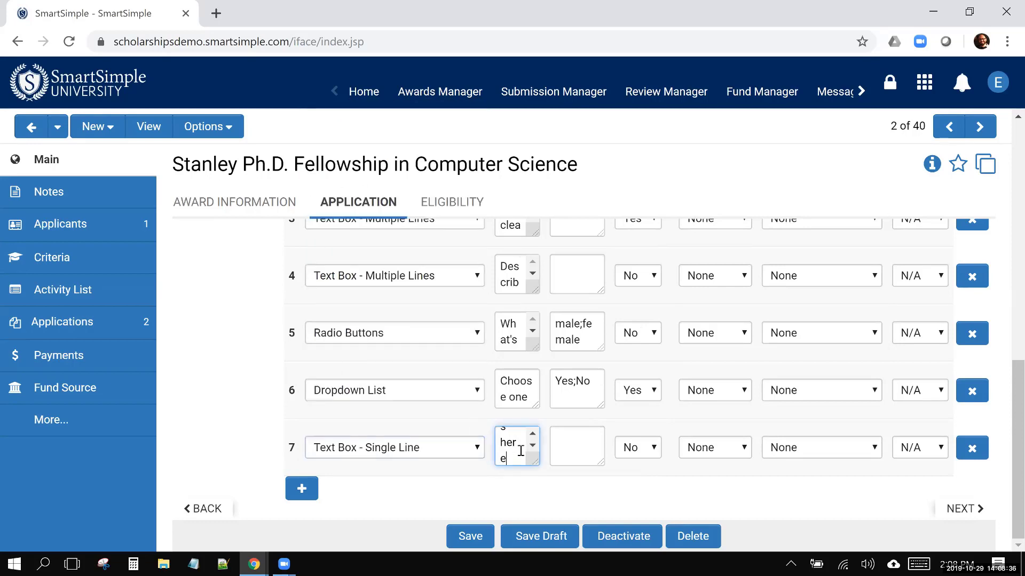
Step: Enter "Yes;No" as the seventh question's predefined options and clear that entry again
left_click(573, 451)
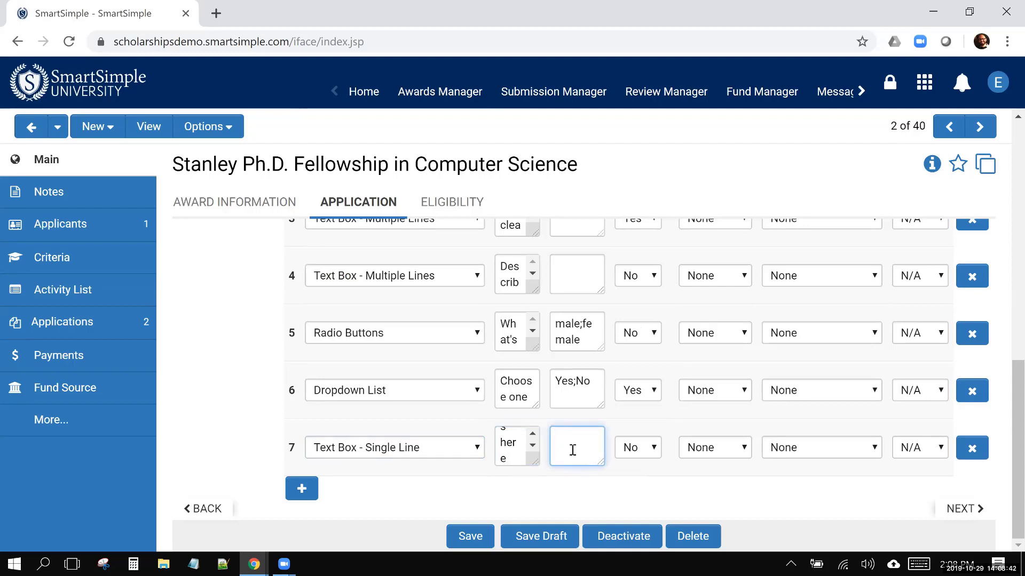
type("Yes;No")
key("BackSpace")
key("BackSpace")
key("BackSpace")
key("BackSpace")
key("BackSpace")
key("BackSpace")
Step: Check the seventh question's precision and currency type choices and delete that question from the question set
scroll(635, 442, "up", 2)
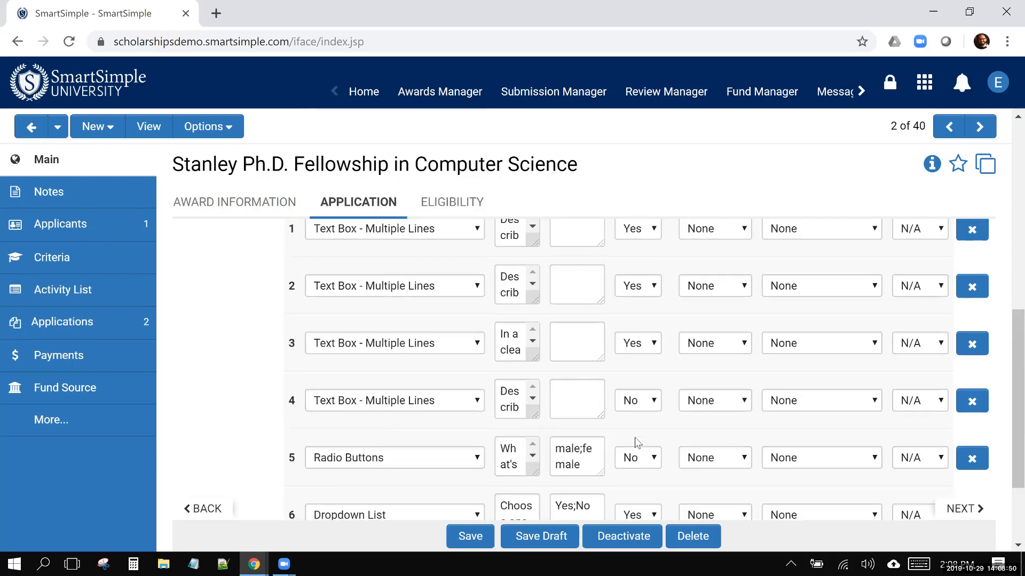
scroll(637, 443, "up", 1)
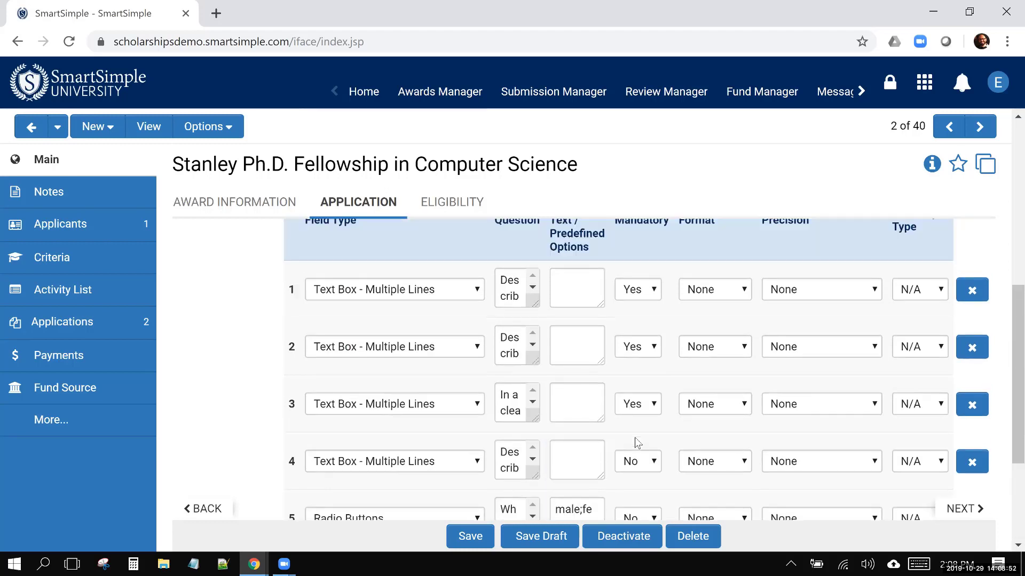
scroll(811, 459, "down", 3)
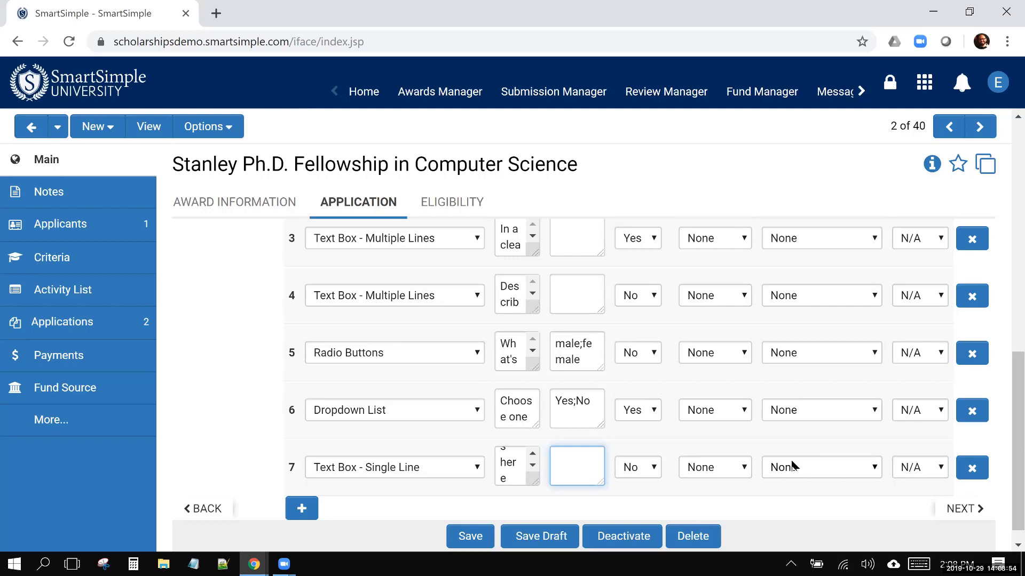
left_click(794, 466)
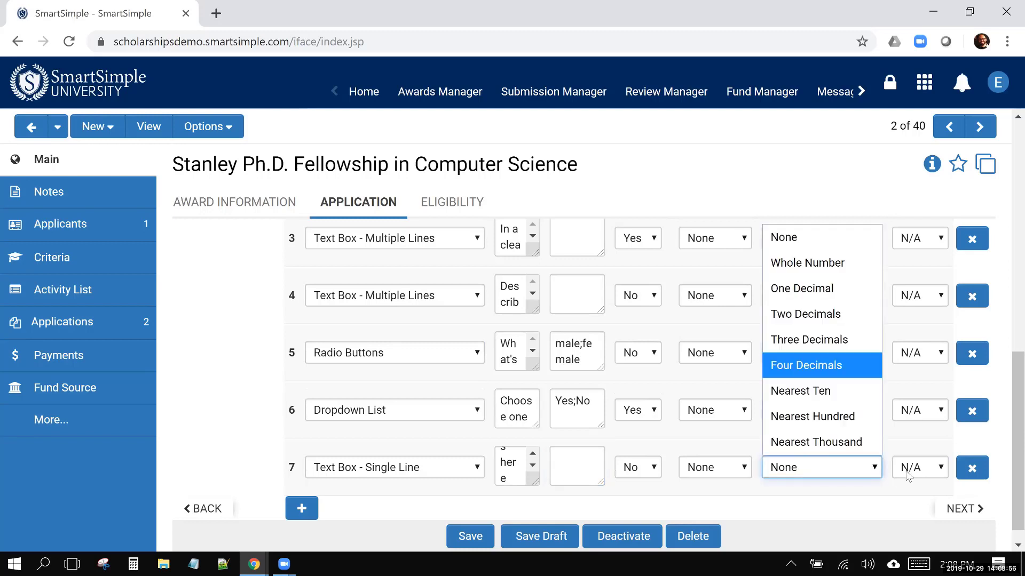
left_click(907, 475)
left_click(854, 462)
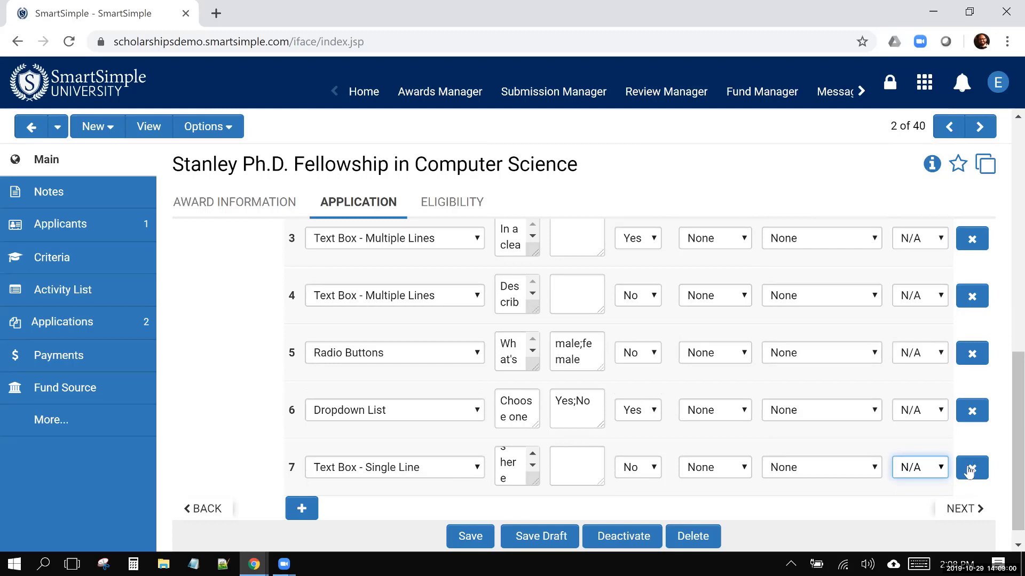
left_click(971, 469)
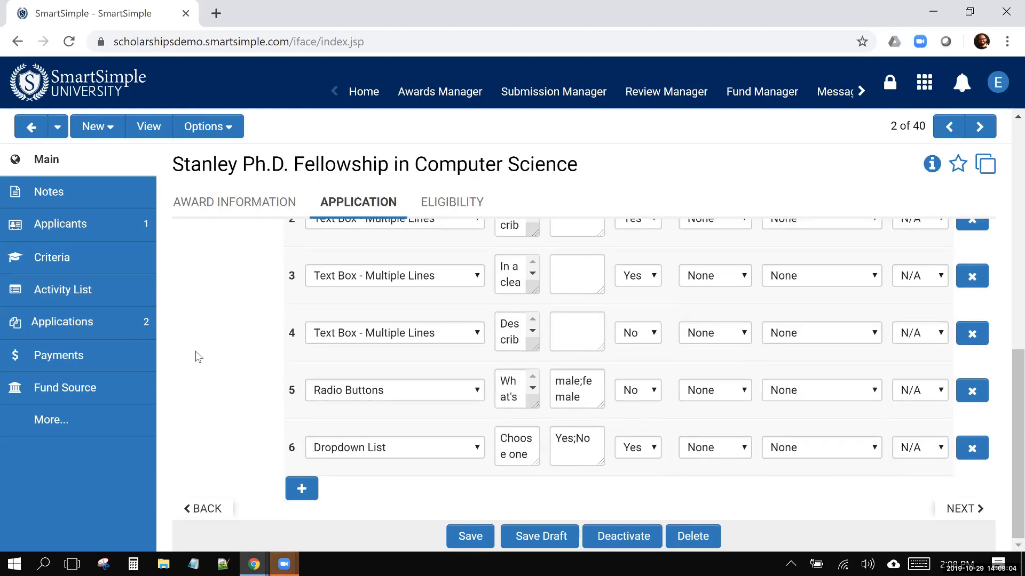
Step: View the applicant portal's home page, then open My Awards and look over its award summary and announcements
scroll(198, 357, "up", 10)
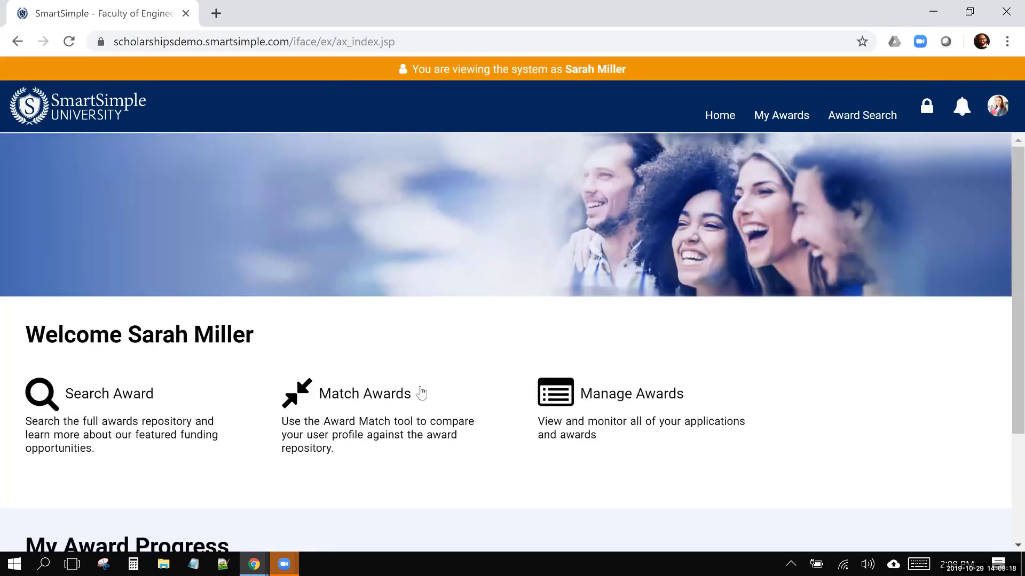
scroll(419, 392, "down", 3)
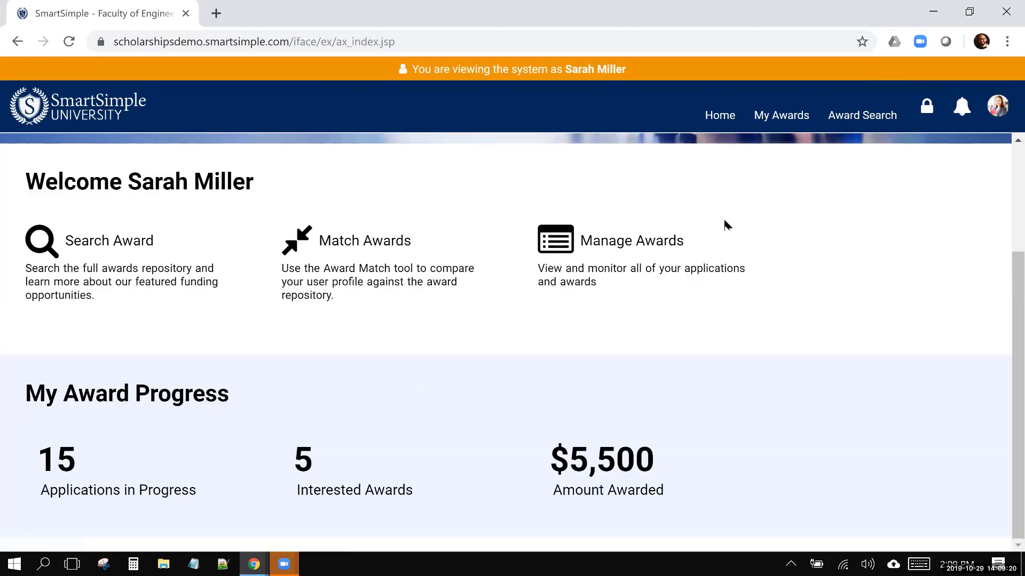
scroll(745, 156, "up", 3)
left_click(779, 116)
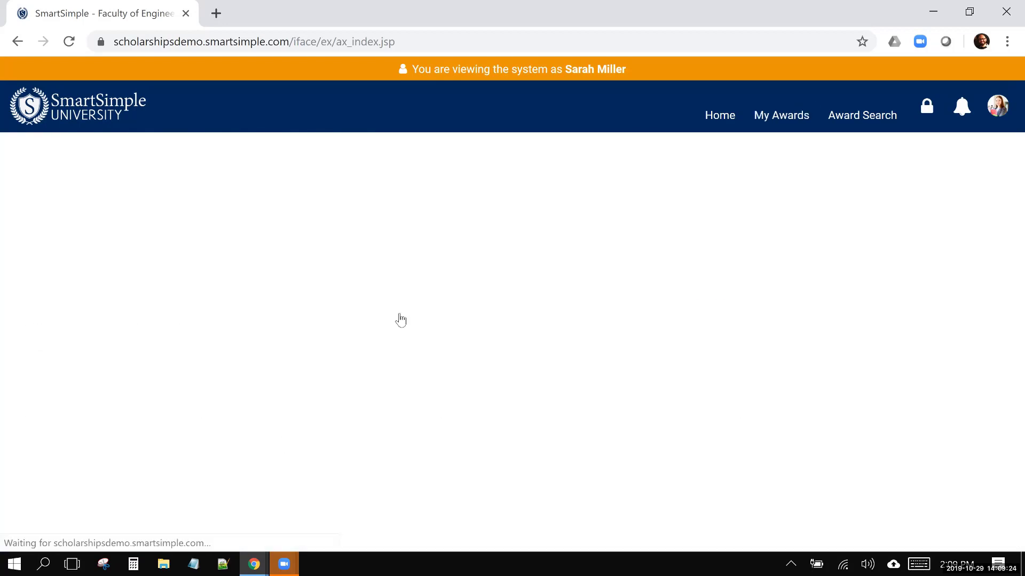
scroll(365, 409, "down", 2)
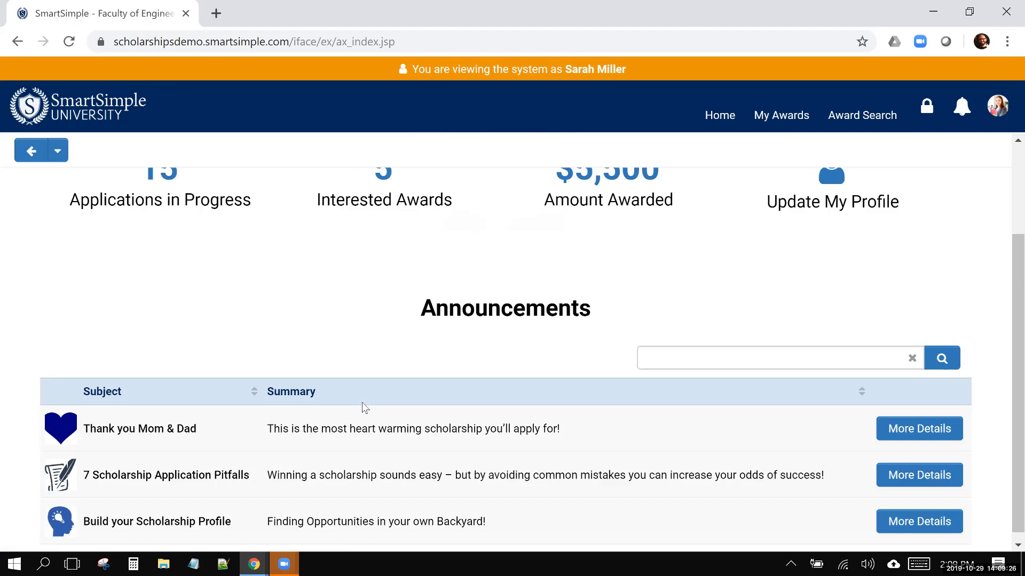
scroll(365, 408, "up", 2)
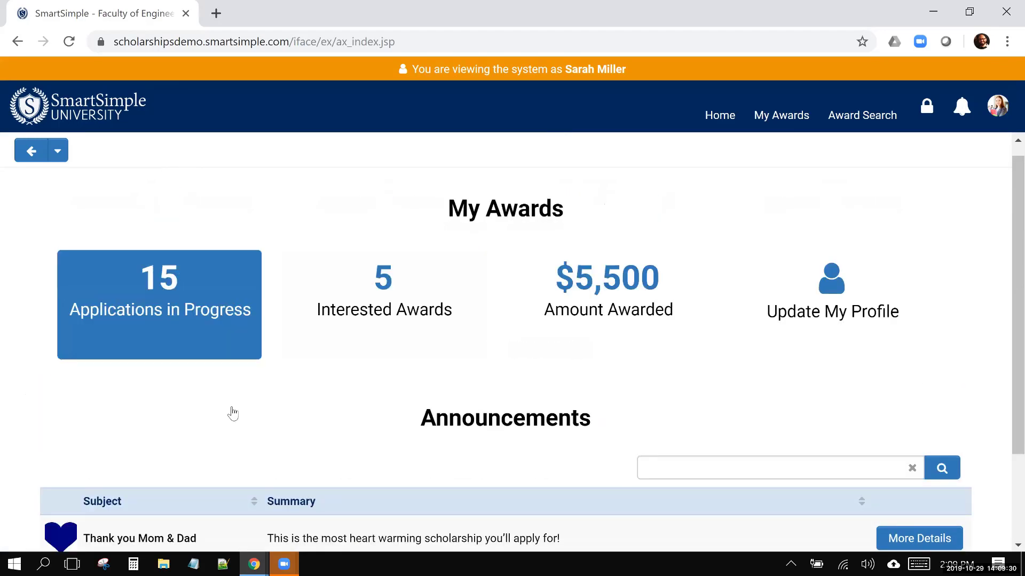
Step: Open the applicant's in-progress Stanley Ph.D. Fellowship in Computer Science application and examine its application questions
left_click(232, 409)
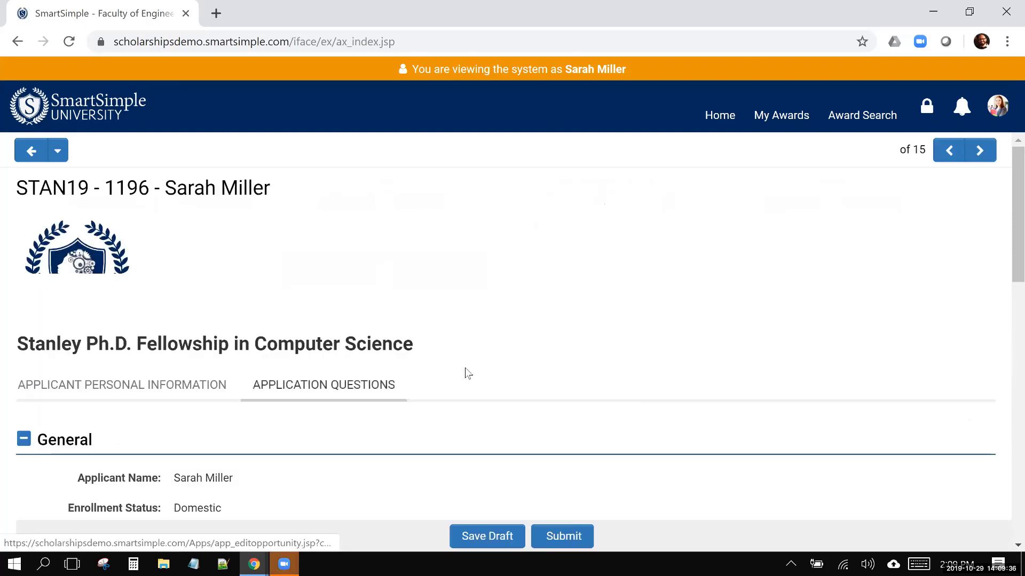
left_click(358, 390)
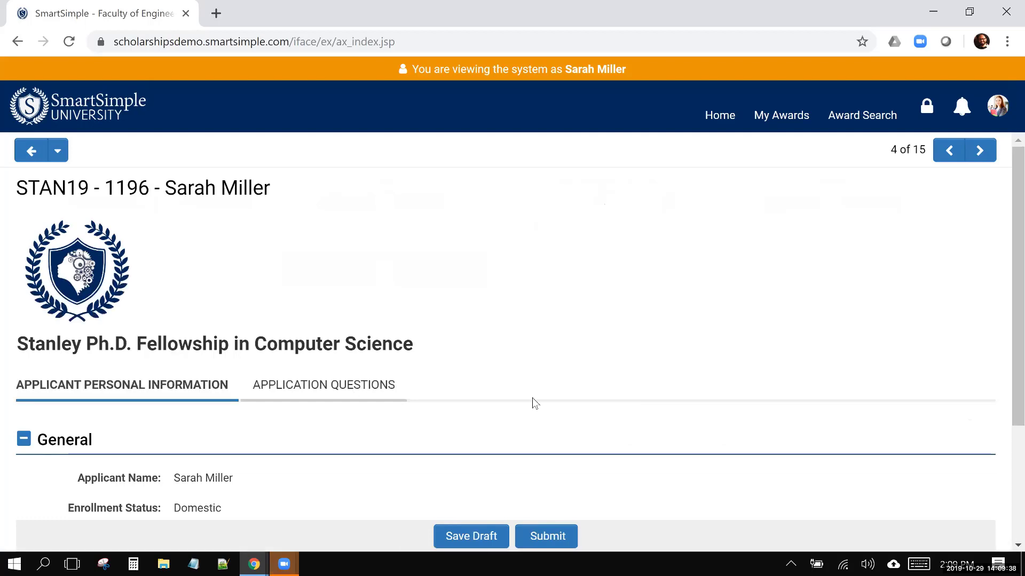
scroll(533, 398, "down", 3)
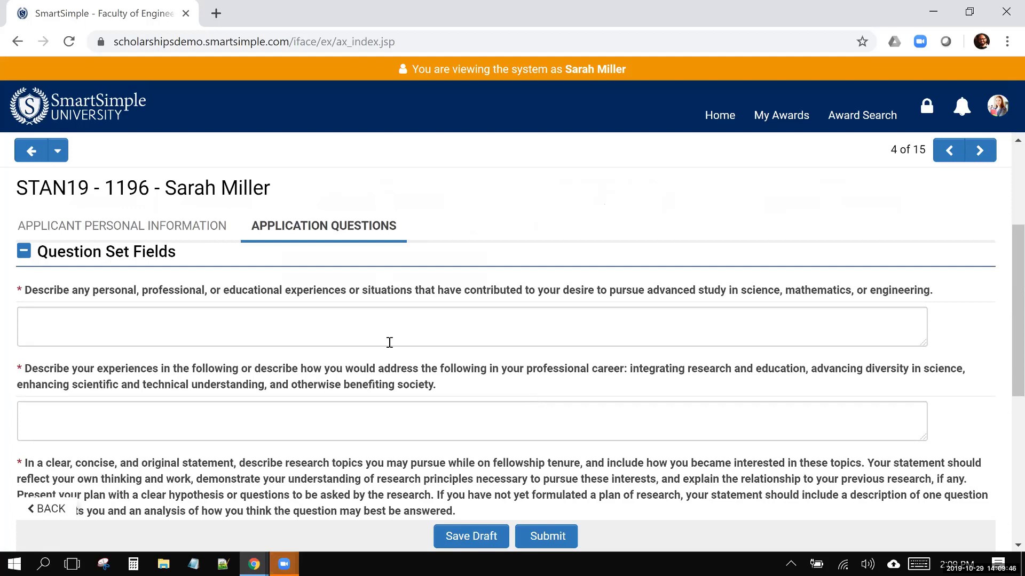
scroll(325, 343, "up", 1)
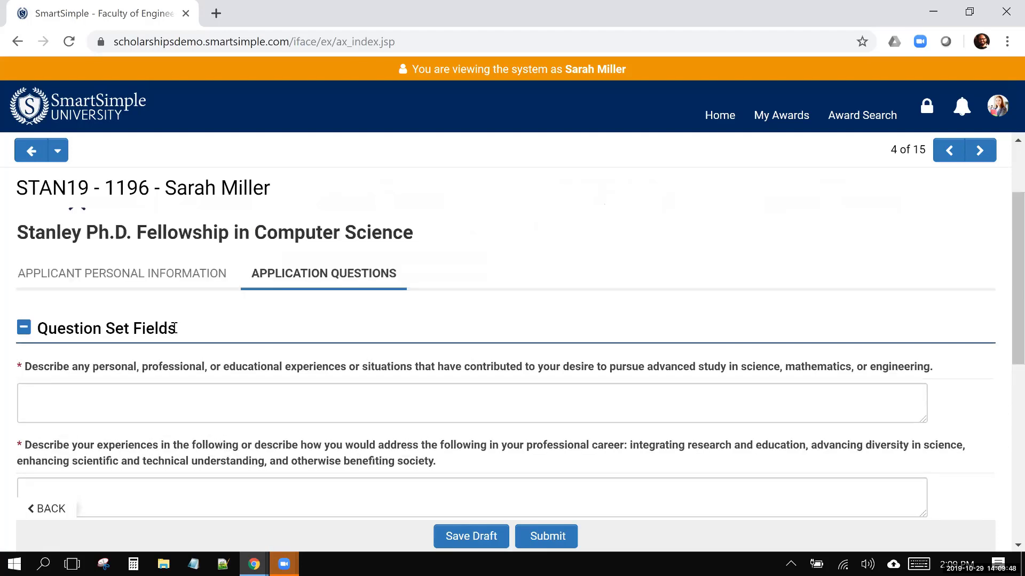
Step: Review the Question Set Fields heading and all fellowship application questions, from the essay prompts through the gender and "Choose one" questions
left_click_drag(35, 316, 260, 302)
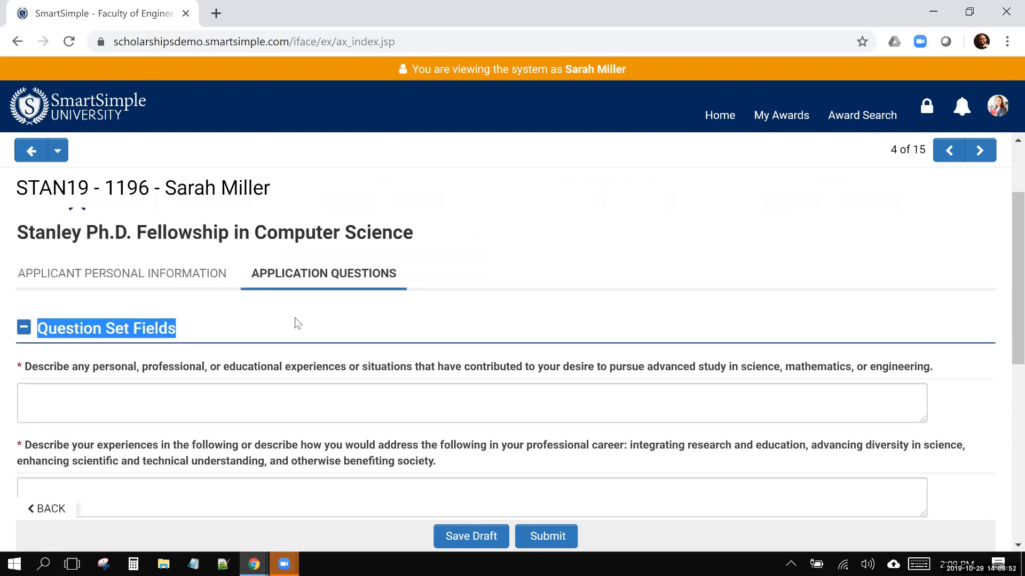
left_click(308, 324)
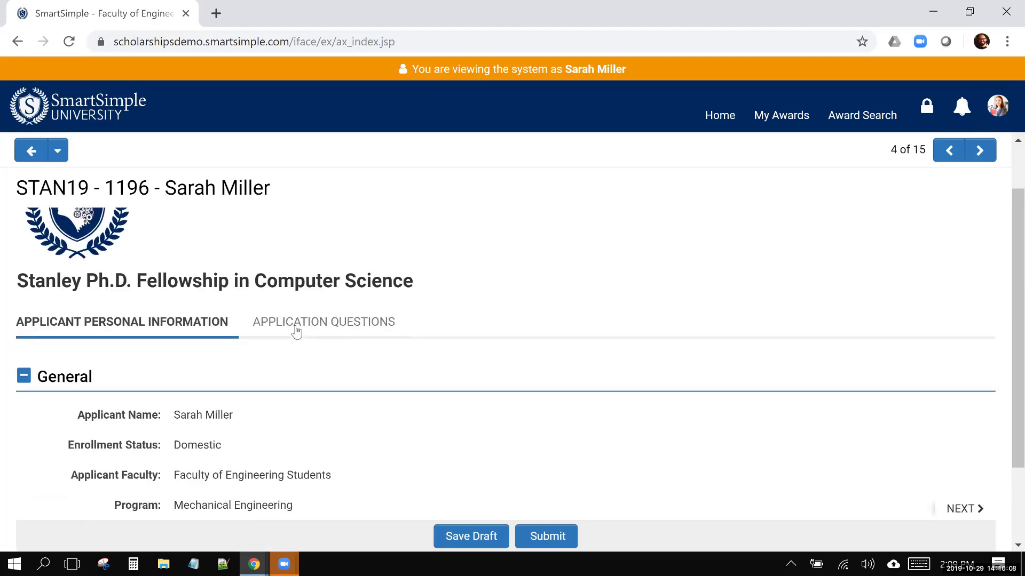
left_click(297, 330)
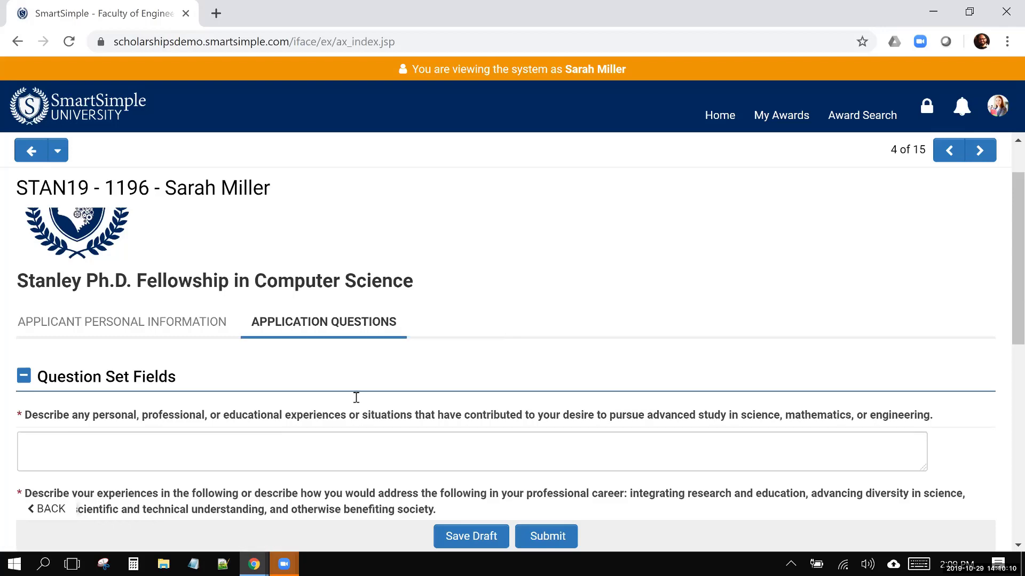
scroll(284, 450, "down", 3)
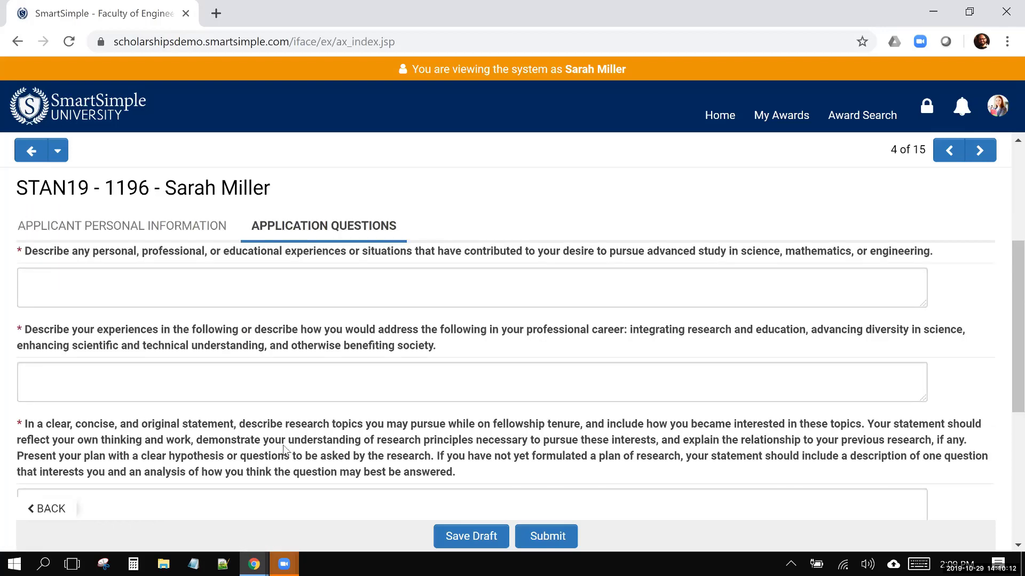
scroll(284, 450, "down", 5)
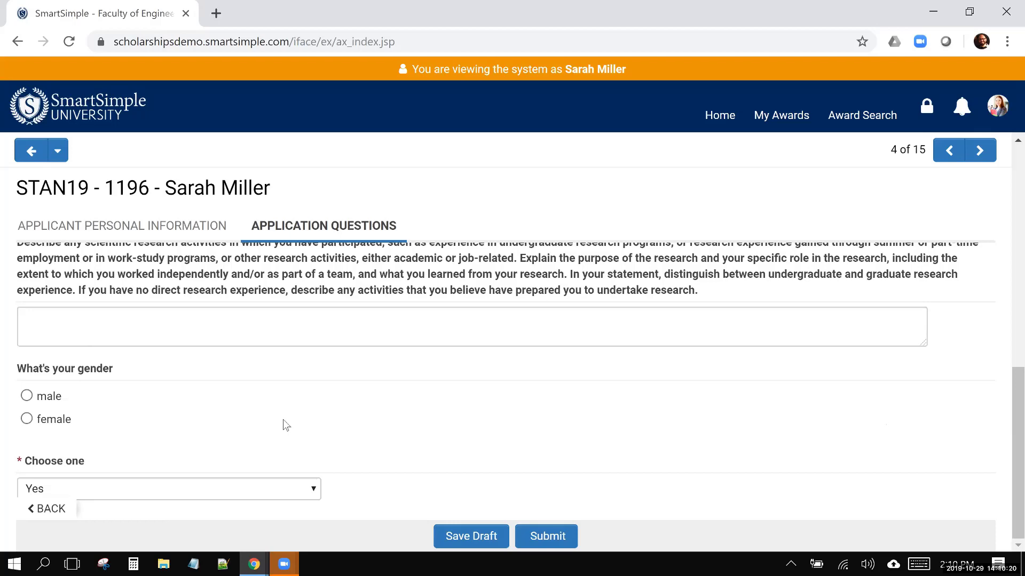
scroll(283, 420, "up", 1)
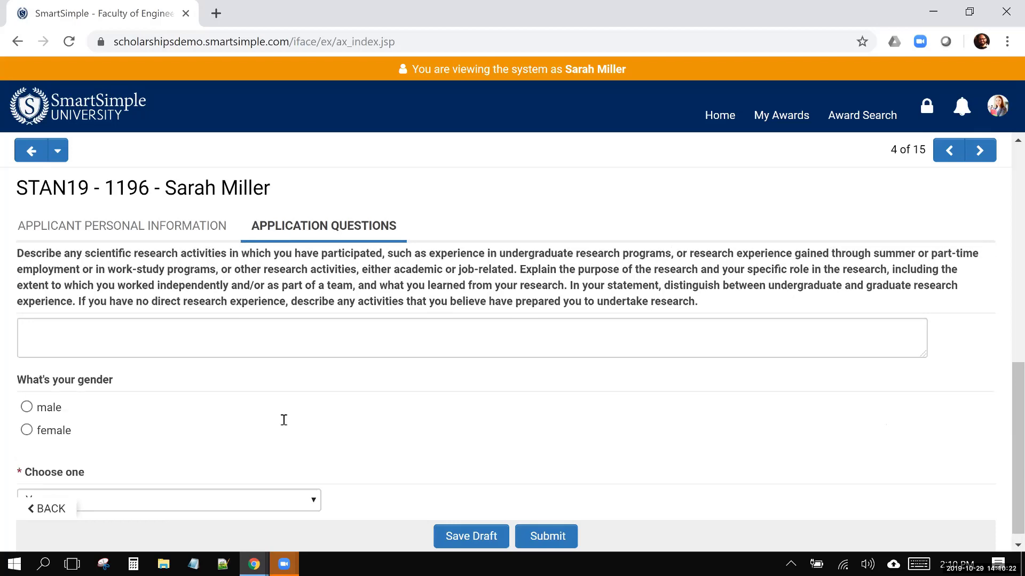
scroll(267, 413, "up", 10)
scroll(257, 409, "down", 2)
left_click(256, 410)
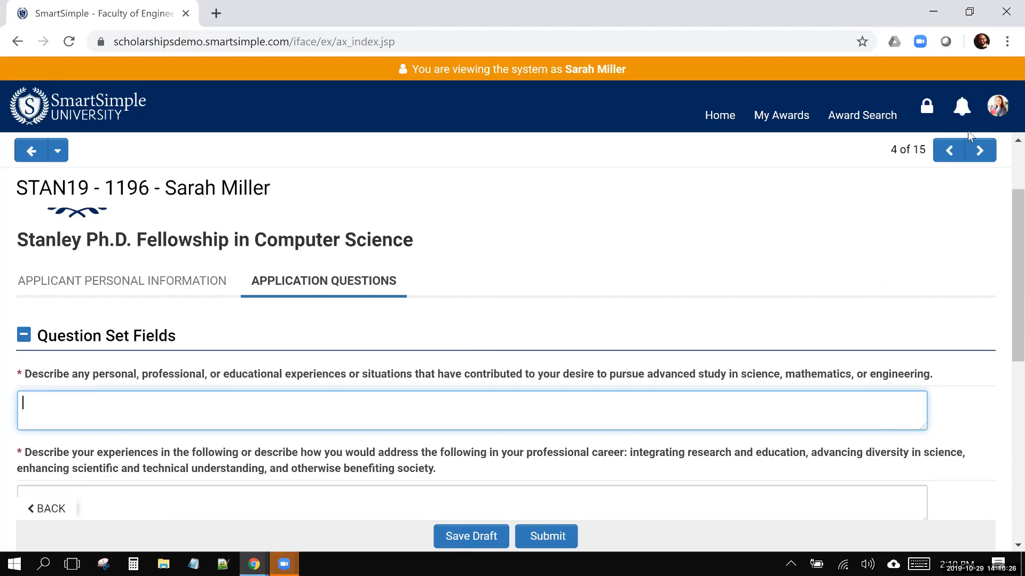
Step: End the session as the applicant and open the Stanley Ph.D. Fellowship in Computer Science award from the Awards Manager
left_click(997, 109)
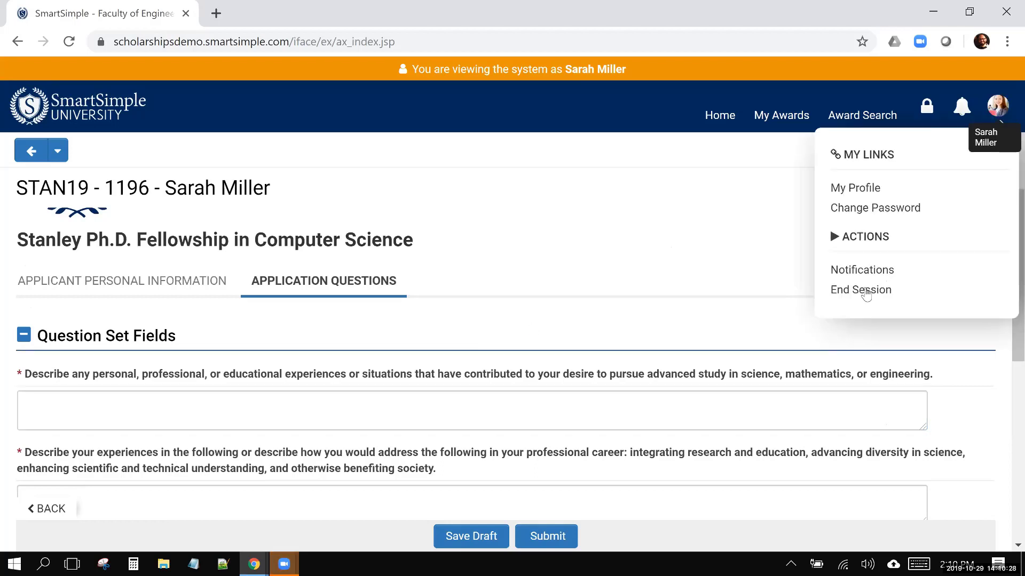
left_click(864, 291)
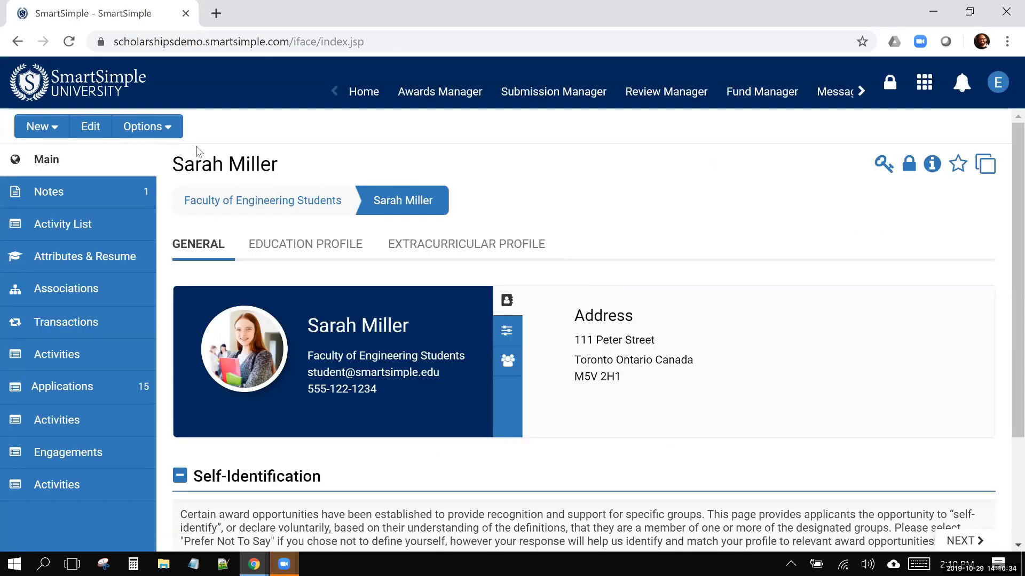
left_click(426, 99)
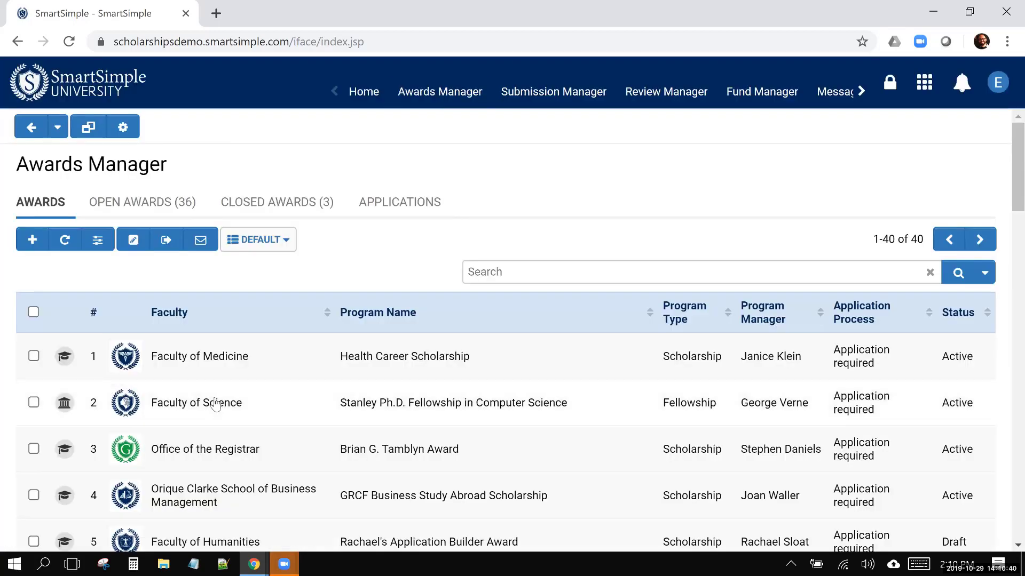
left_click(225, 403)
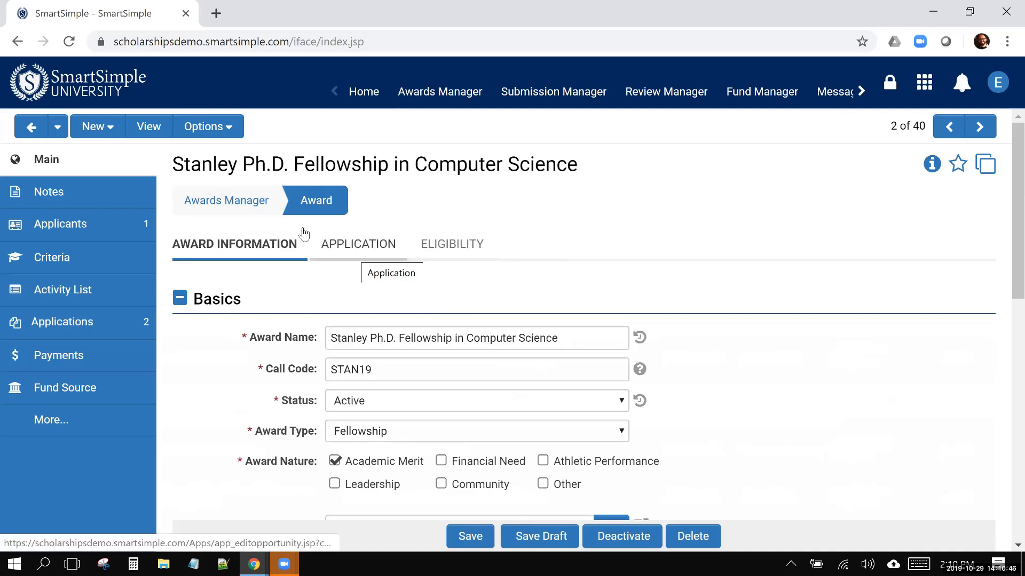
Step: Enable configuration mode for the award's application section and open the full custom field settings of Application_Field_Builder
left_click(359, 243)
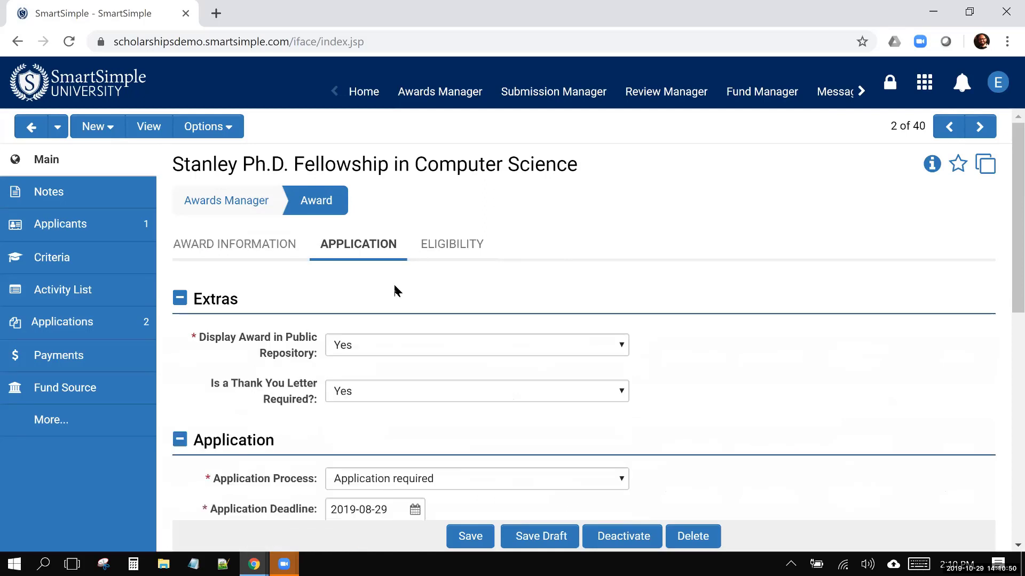
scroll(239, 117, "down", 4)
left_click(206, 128)
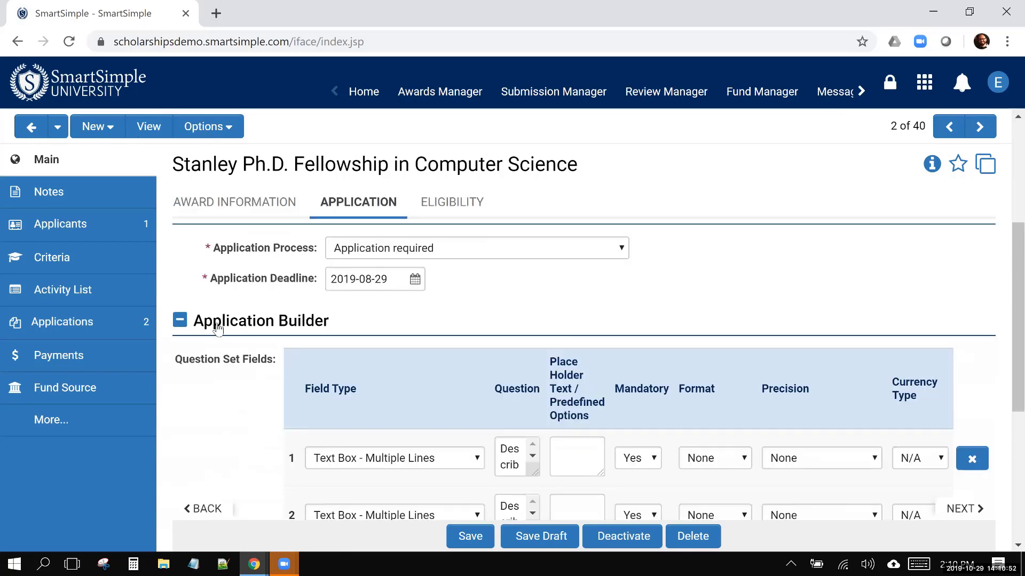
left_click(218, 322)
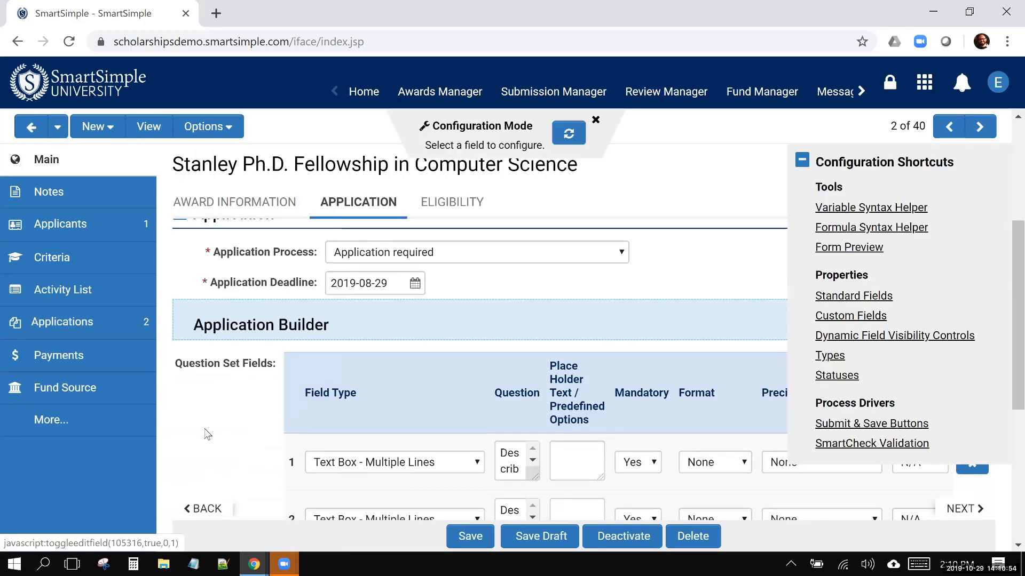
left_click(393, 306)
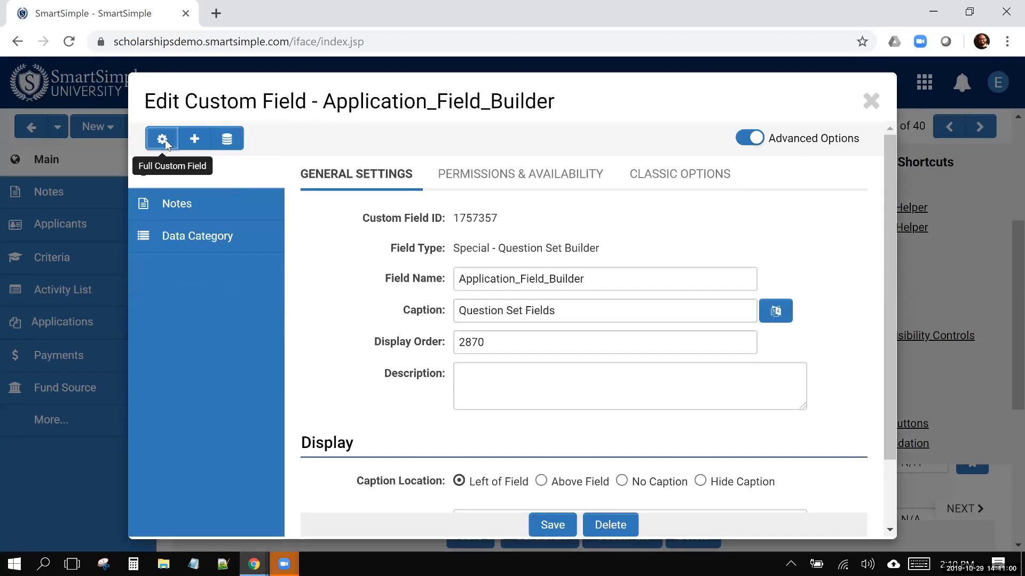
left_click(164, 141)
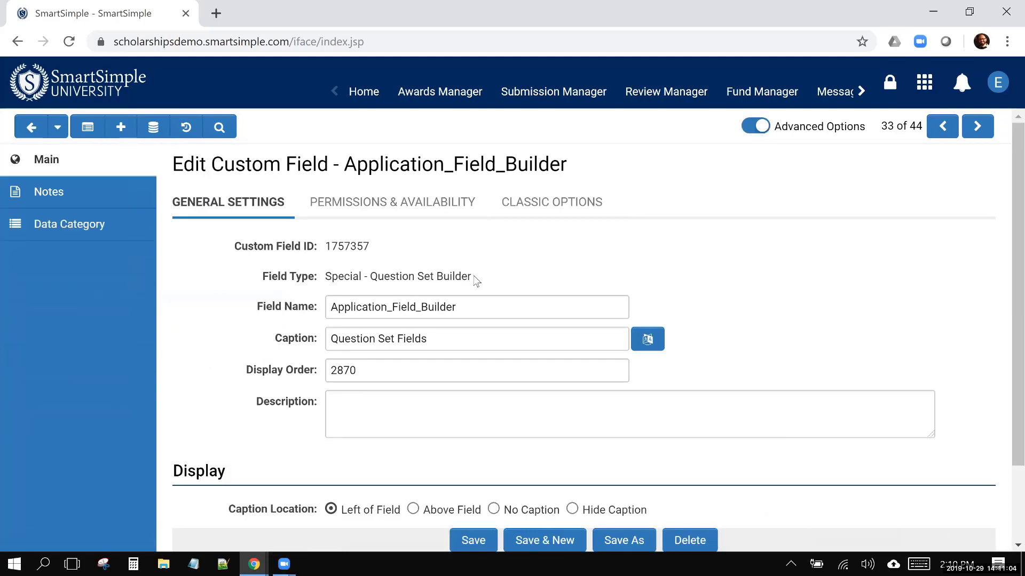
Step: Examine the Application_Field_Builder field's general settings, including its field type and display options
triple_click(327, 275)
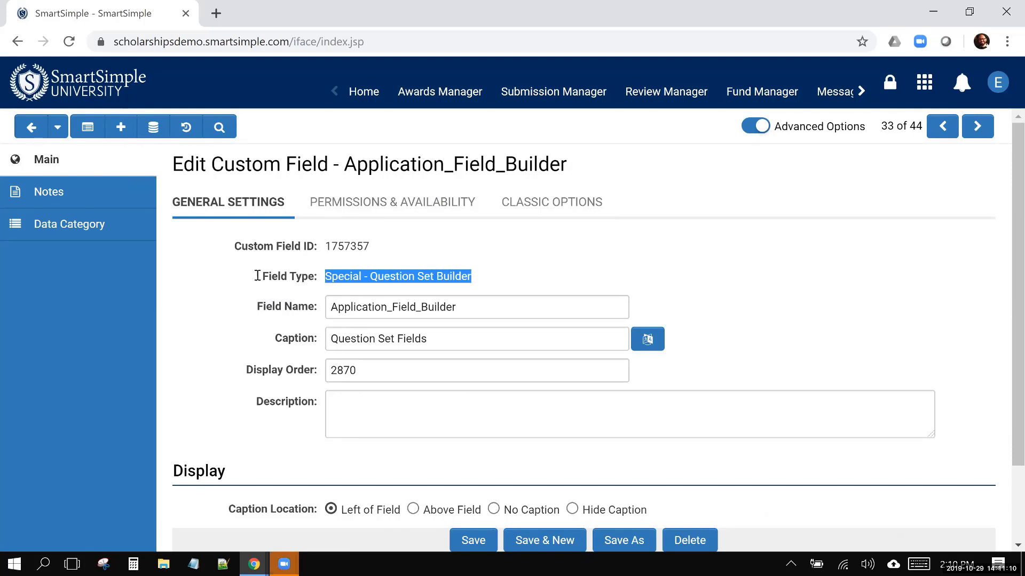
left_click(496, 272)
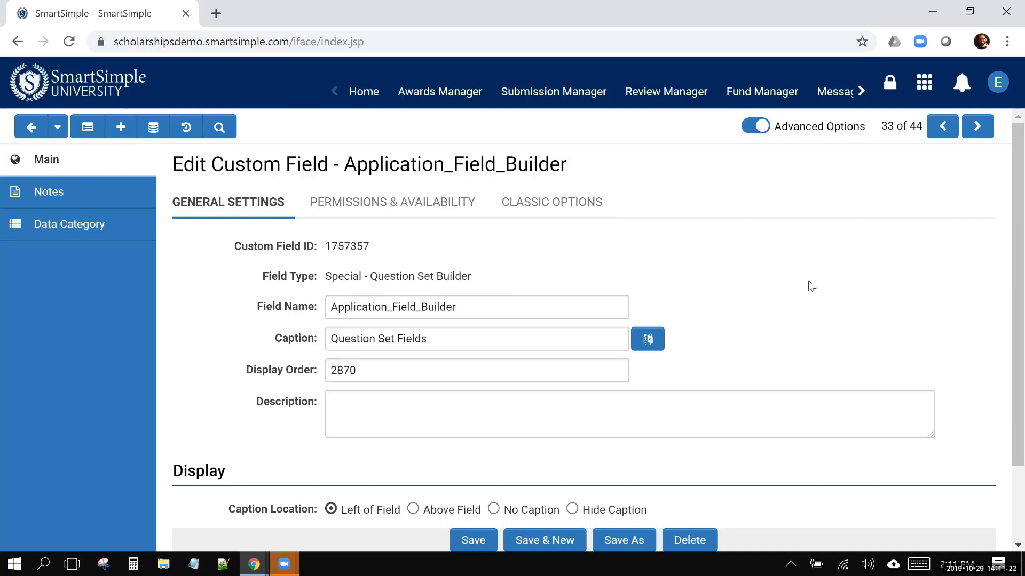
scroll(811, 286, "down", 2)
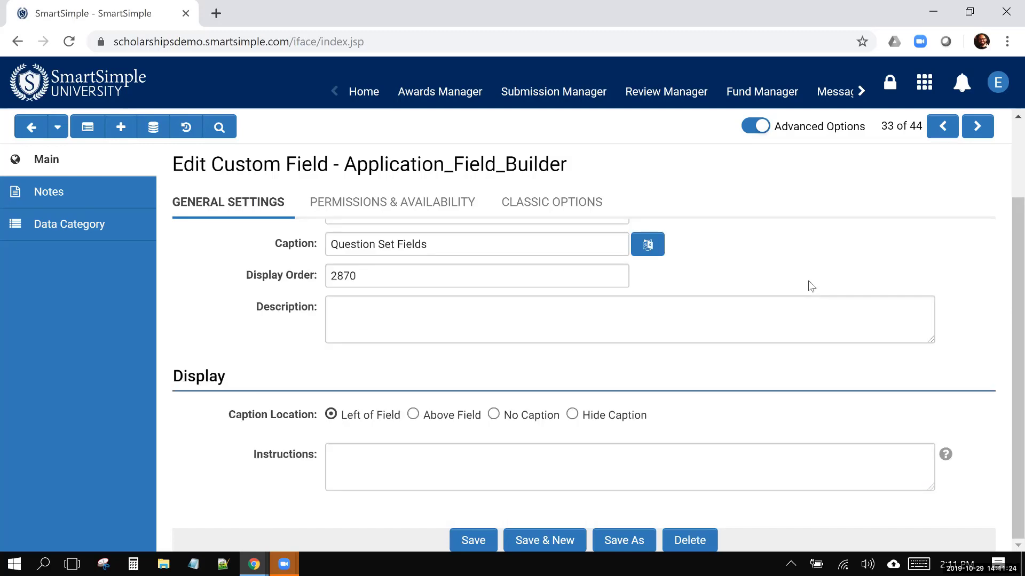
scroll(812, 287, "up", 2)
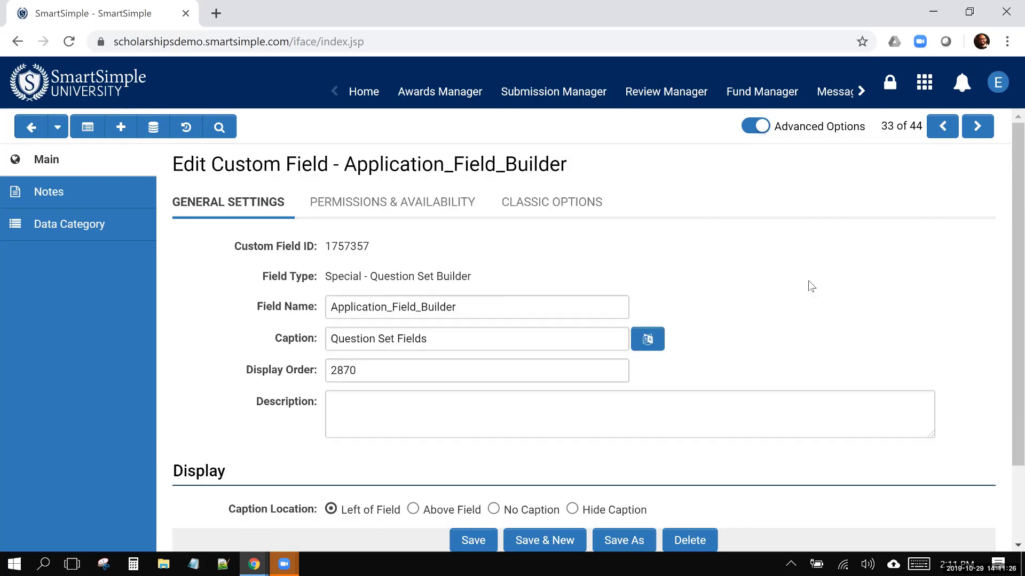
scroll(811, 286, "down", 2)
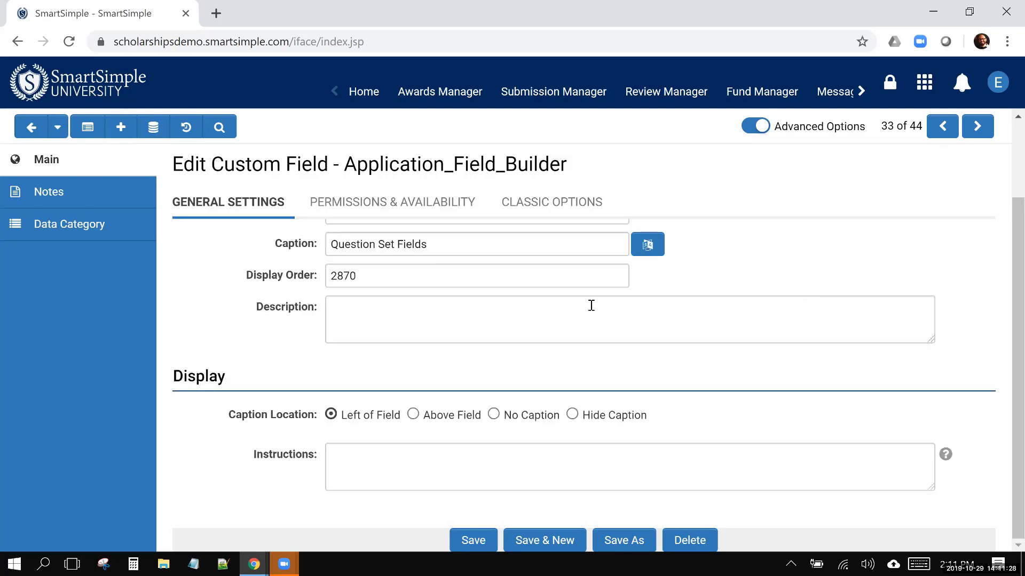
scroll(453, 295, "up", 2)
Step: Examine the Application_Field_Builder field's role permissions and visibility options, and return to its general settings
left_click(422, 214)
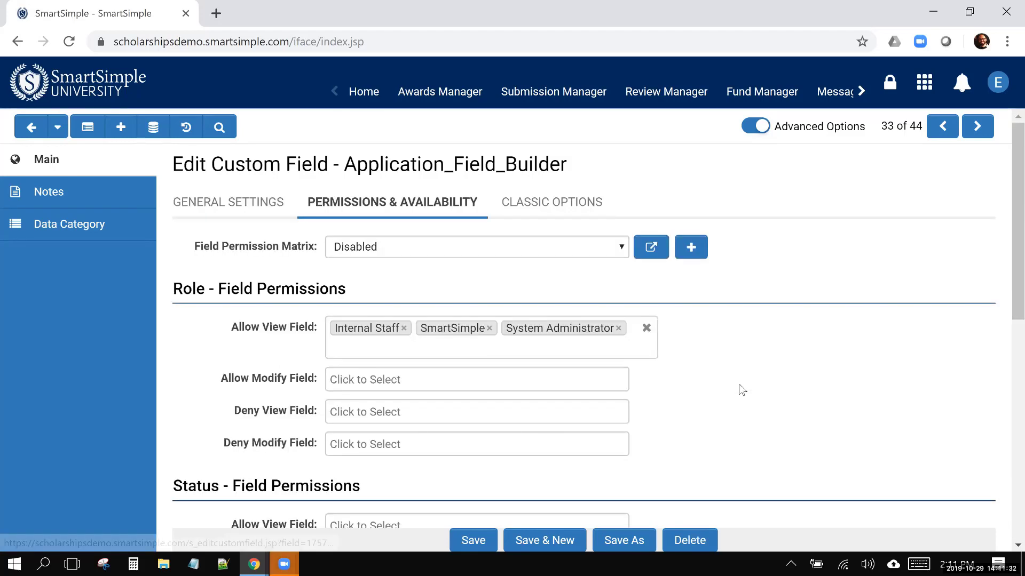
scroll(741, 390, "down", 3)
scroll(740, 385, "down", 5)
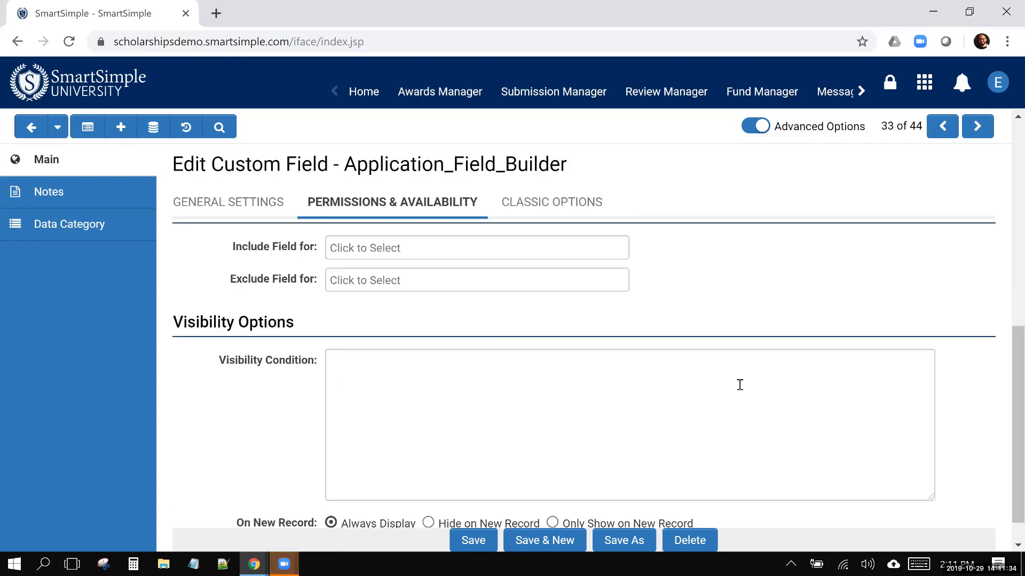
scroll(242, 213, "up", 8)
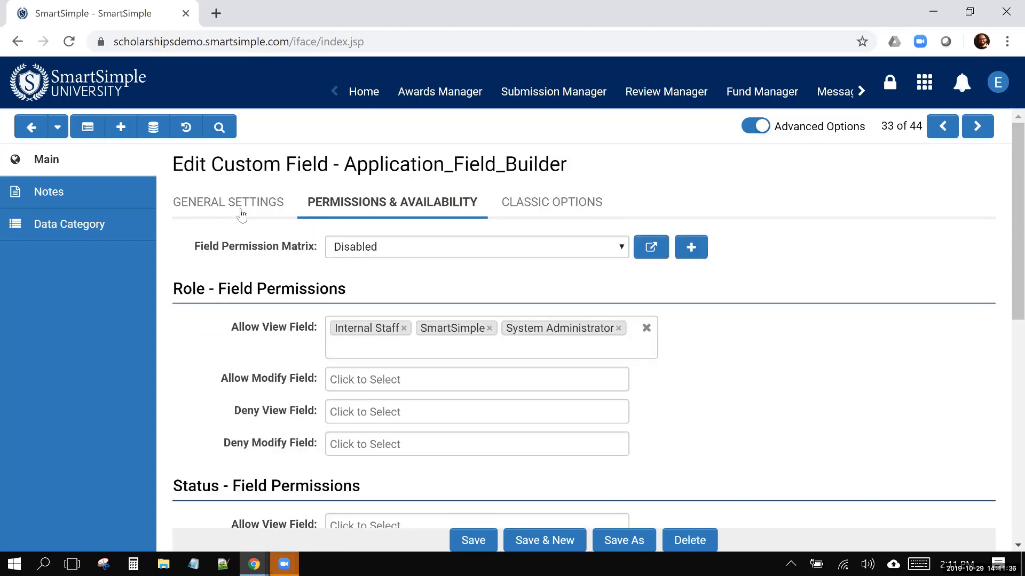
left_click(242, 213)
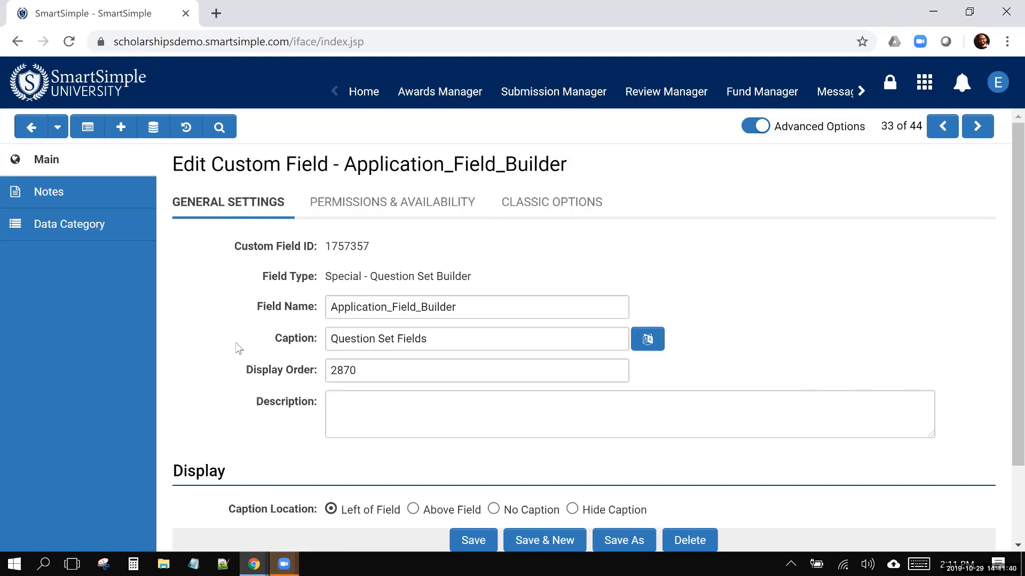
Step: Create an award custom field named "Sample" of type Special - Question Set Builder, and delete it again
left_click(88, 131)
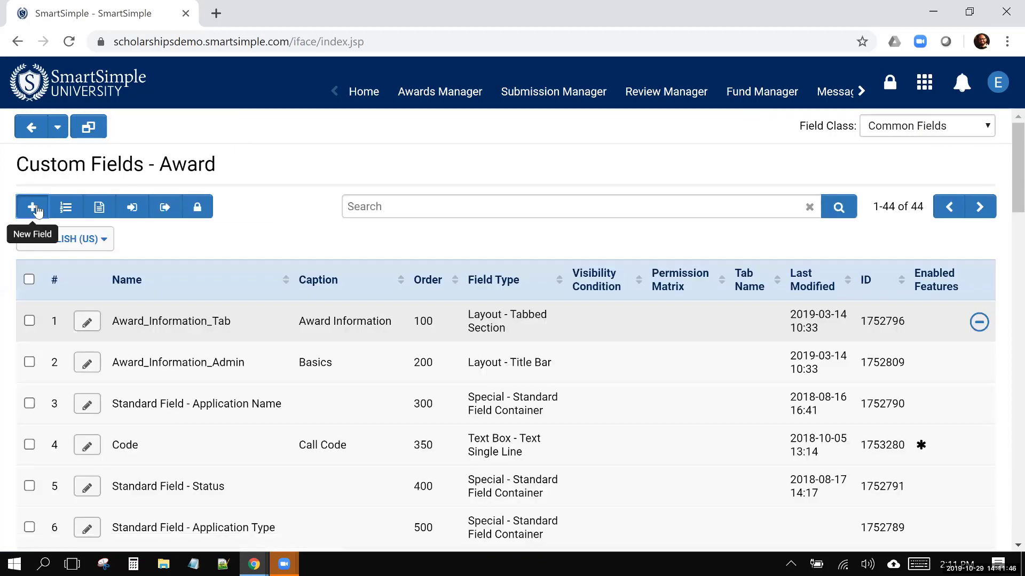
left_click(35, 208)
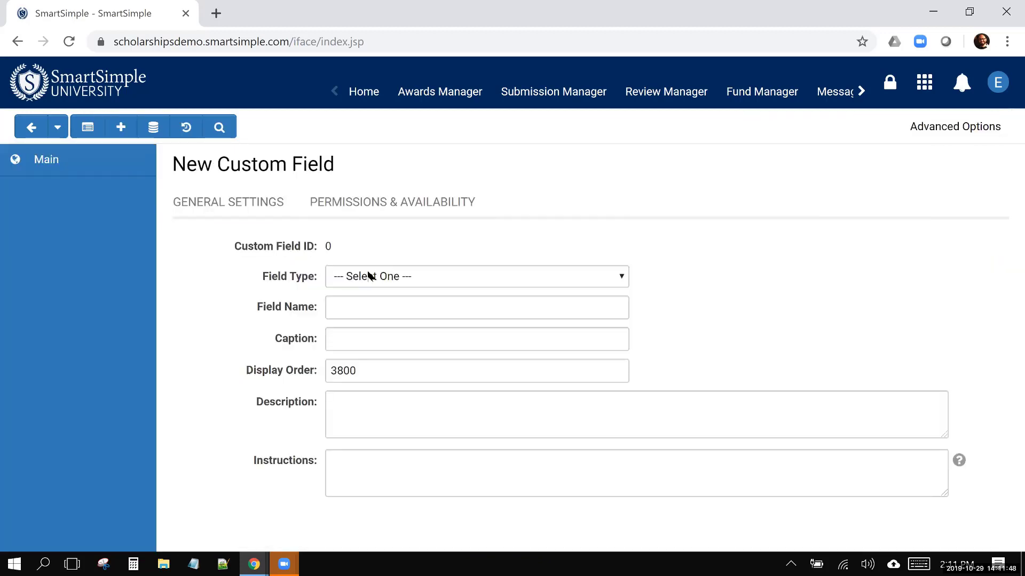
left_click(368, 275)
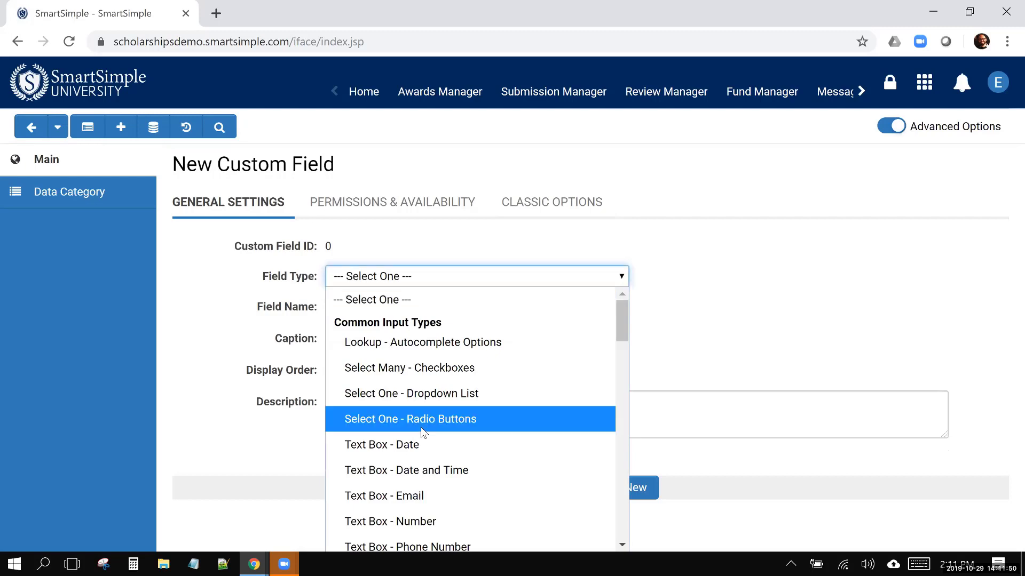
scroll(421, 427, "down", 10)
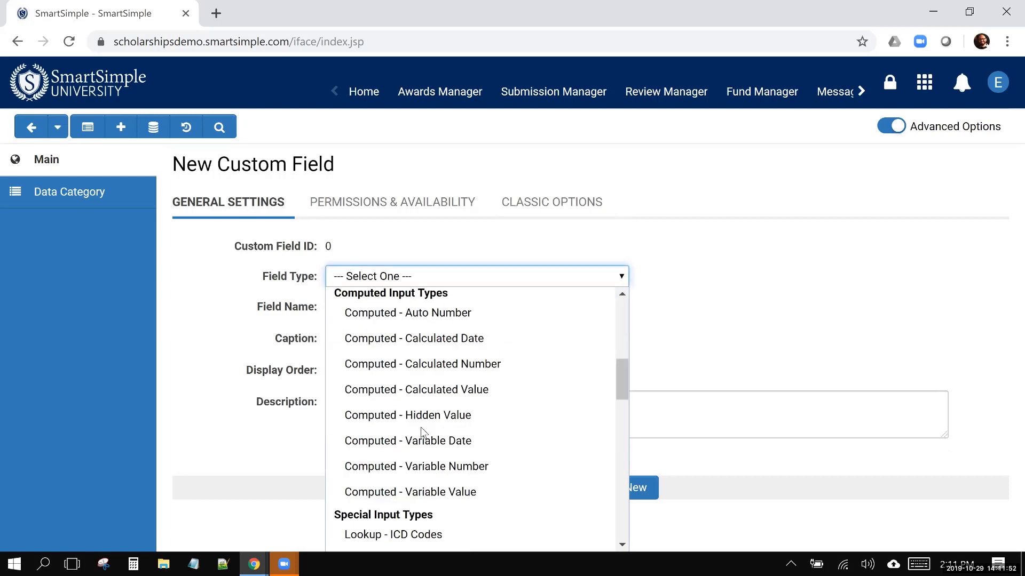
scroll(420, 427, "down", 4)
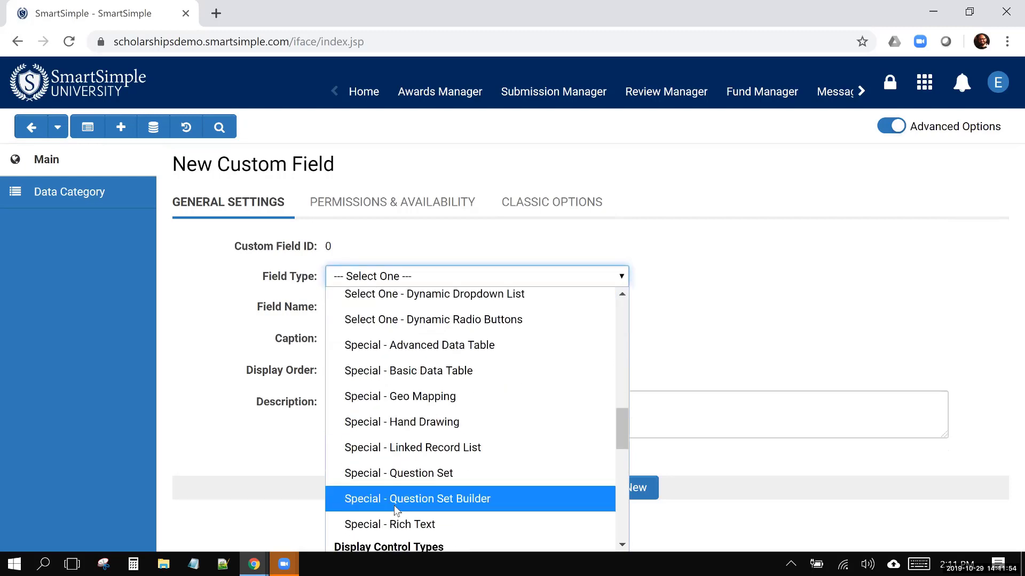
key("Return")
left_click(522, 302)
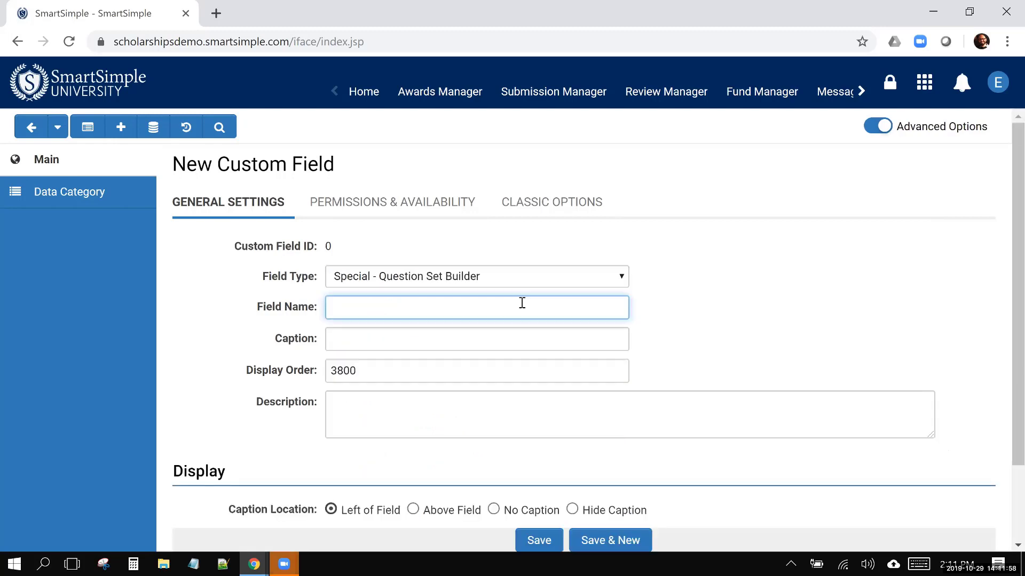
type("Sample")
scroll(522, 453, "down", 2)
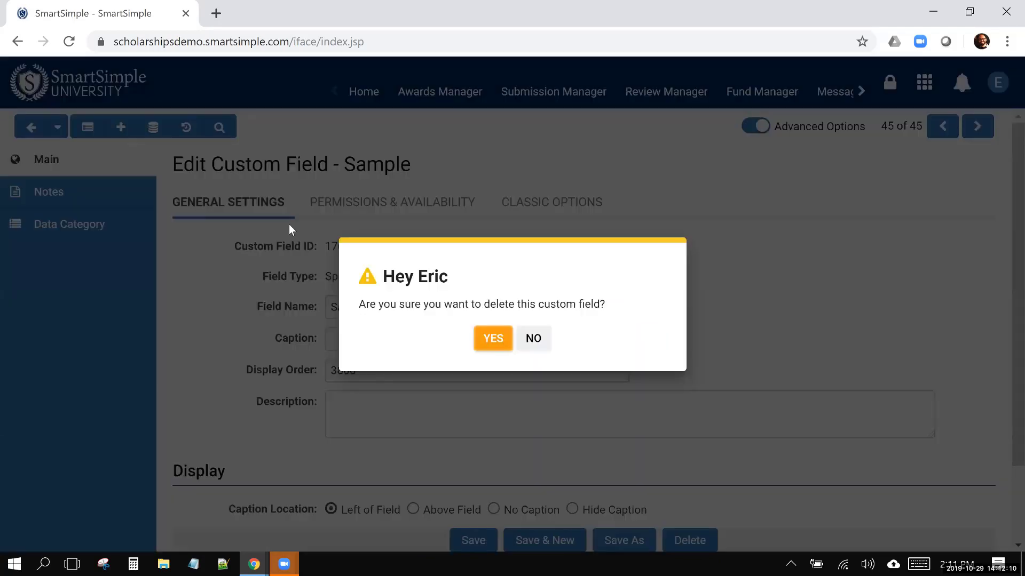
key("Return")
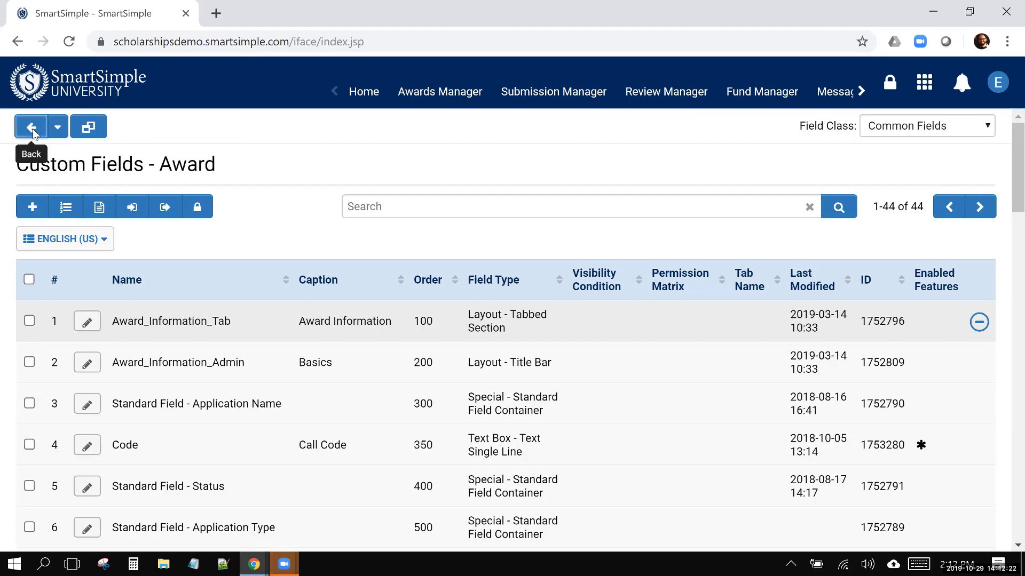
Step: Return from the award's custom fields list to the Awards Manager
left_click(117, 208)
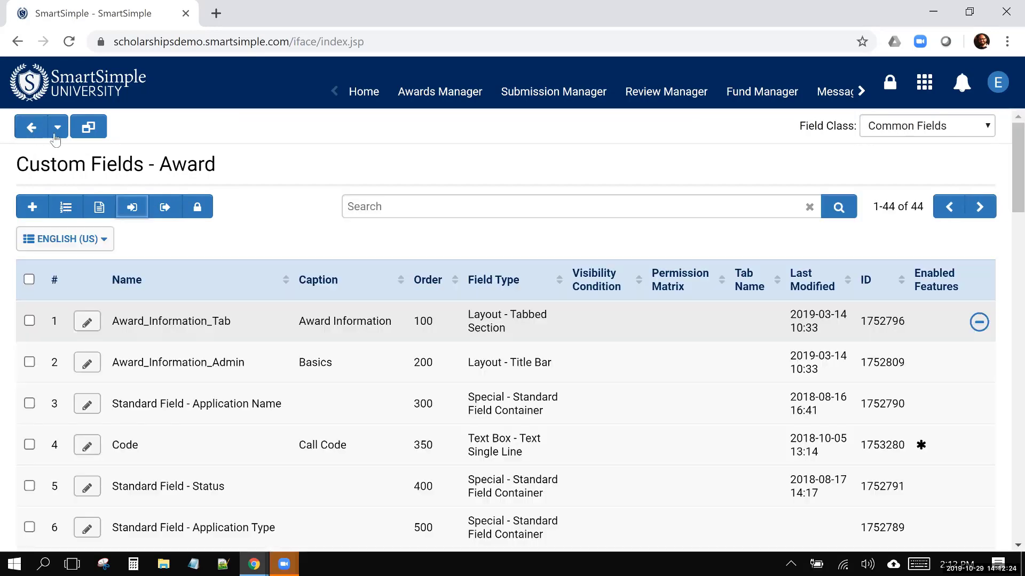
left_click(55, 134)
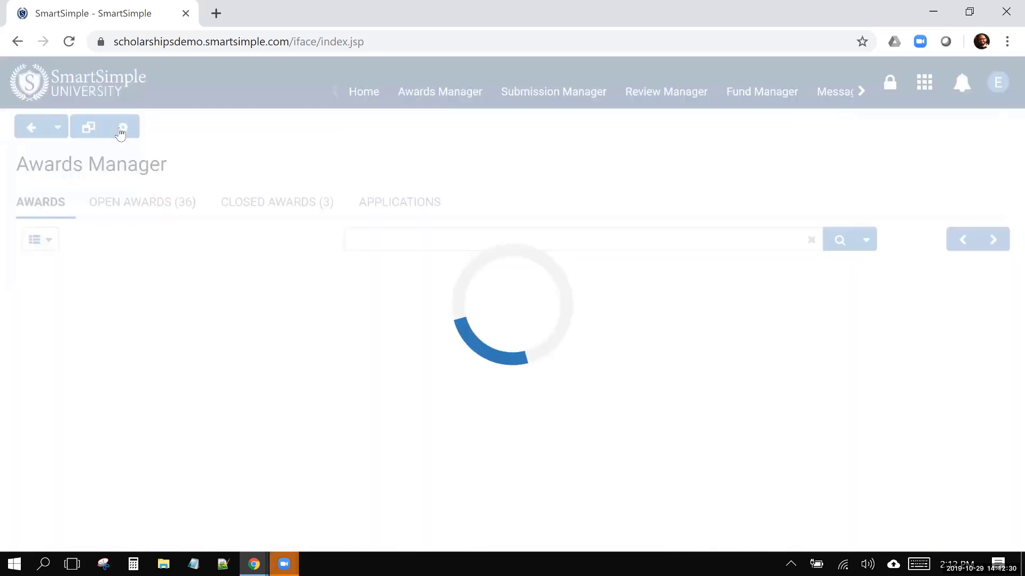
Step: Open the Application_Questions custom field from the Awards Manager's application-level custom fields
left_click(127, 131)
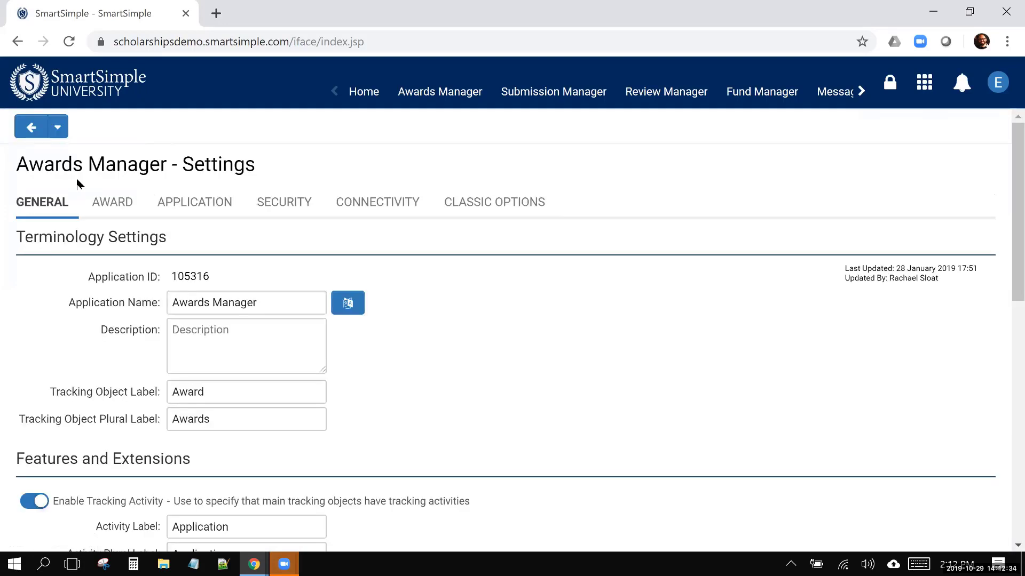
left_click(213, 210)
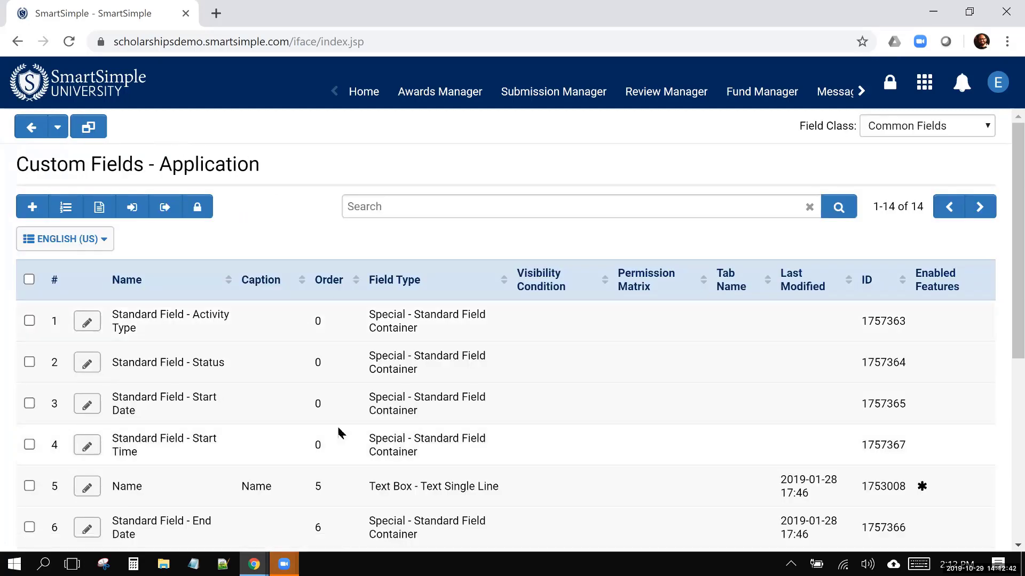
scroll(340, 433, "down", 5)
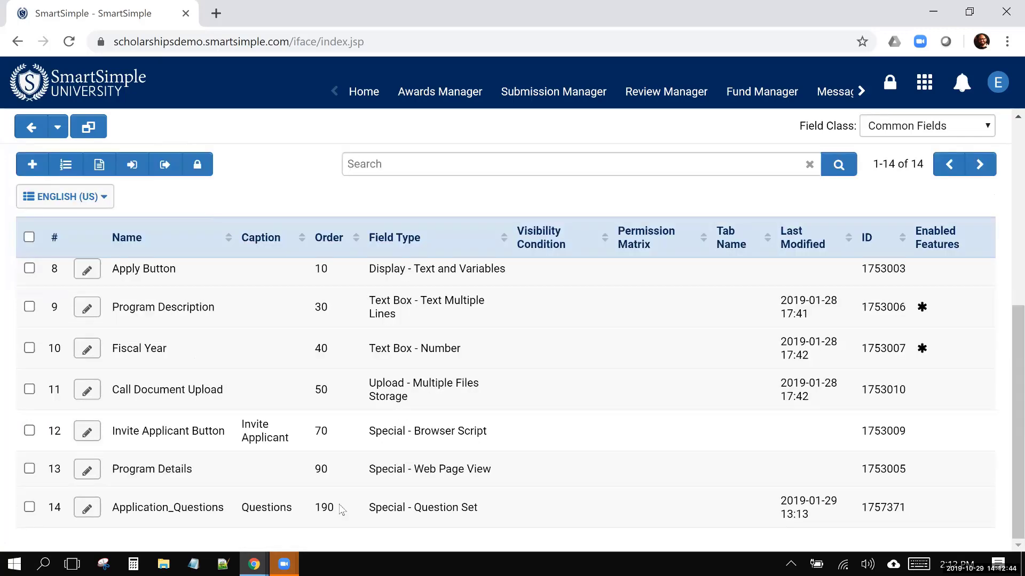
left_click(97, 514)
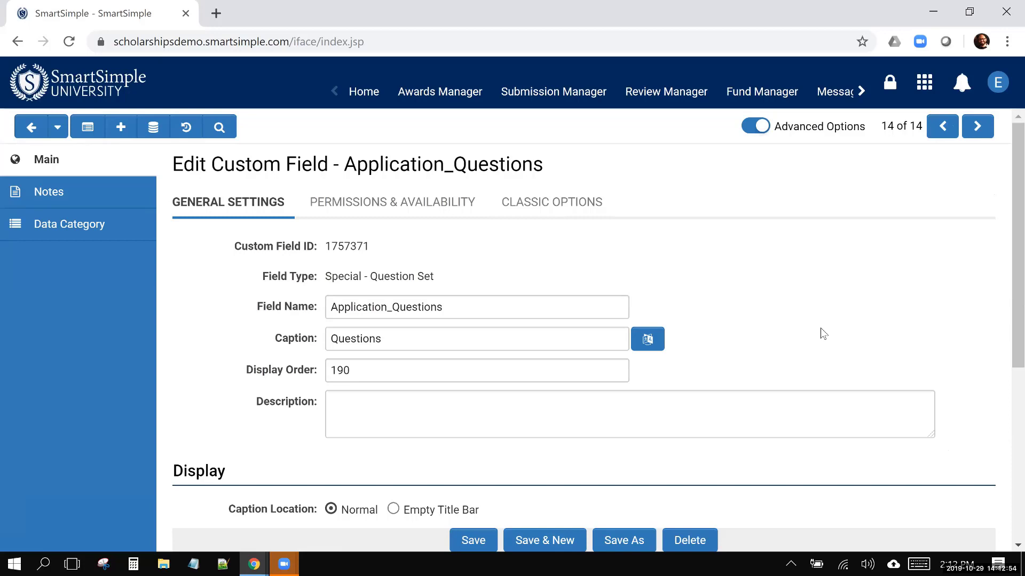
Step: Examine the Application_Questions field's SmartFields options and the source fields available for its question set
scroll(822, 334, "down", 2)
scroll(700, 348, "down", 4)
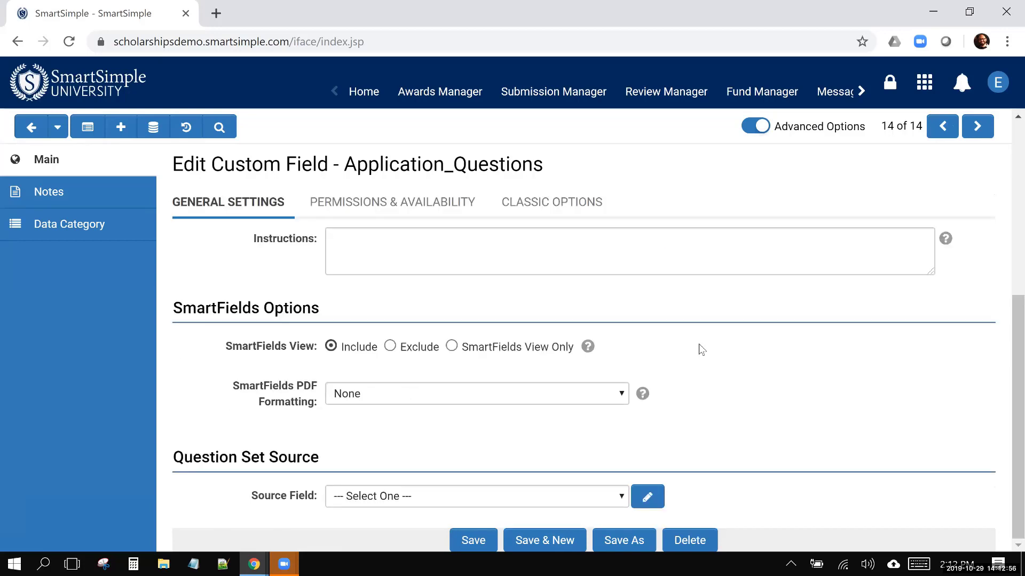
left_click(366, 505)
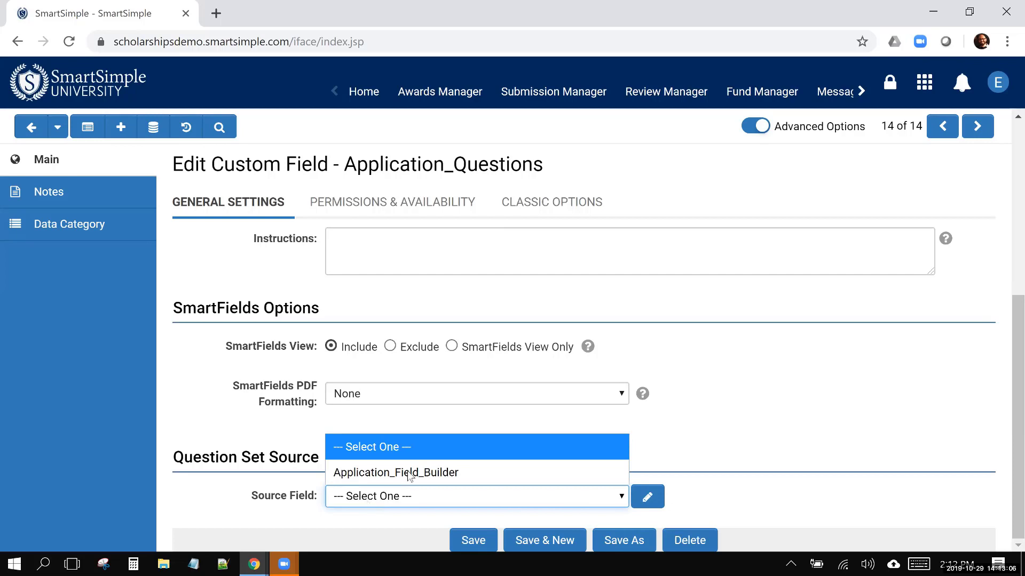
left_click(742, 405)
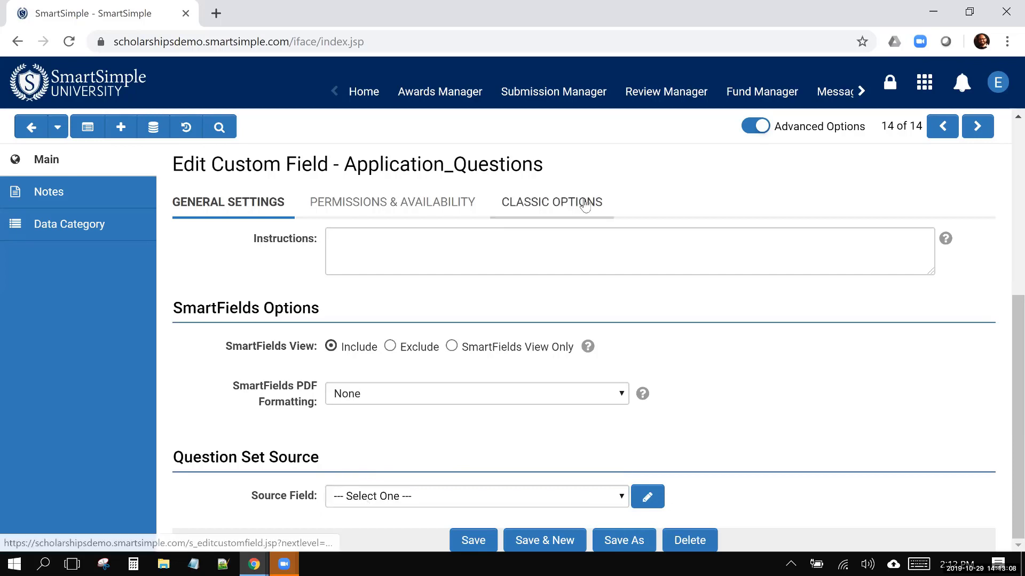
Step: Open the list of application custom fields in the Submission Manager's settings
left_click(532, 100)
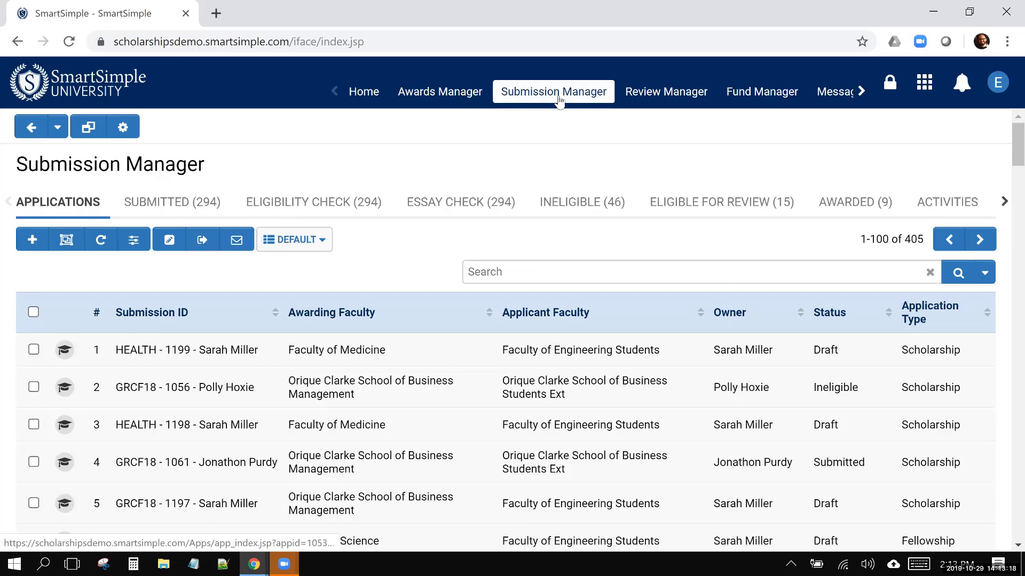
left_click(126, 134)
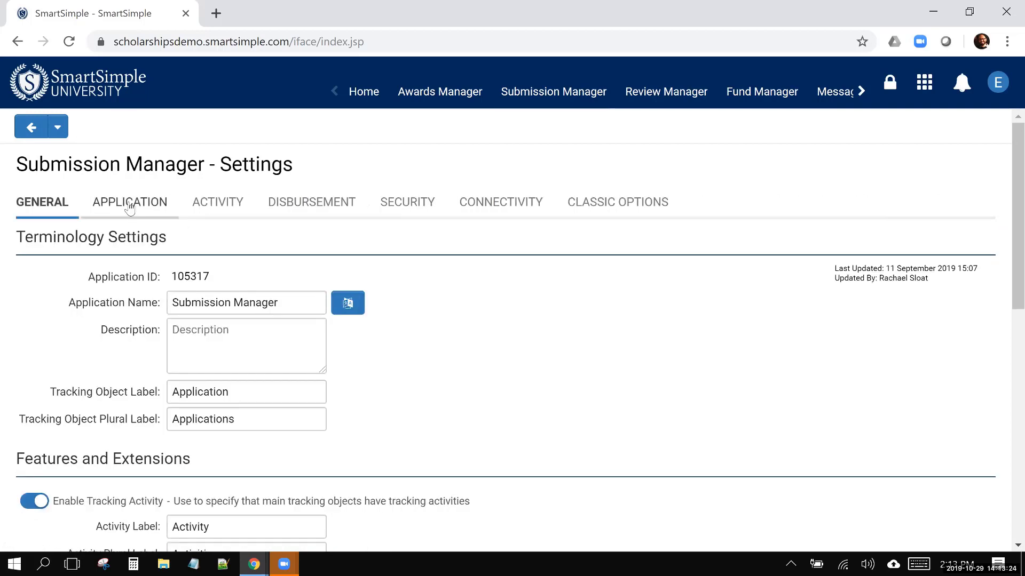
left_click(129, 208)
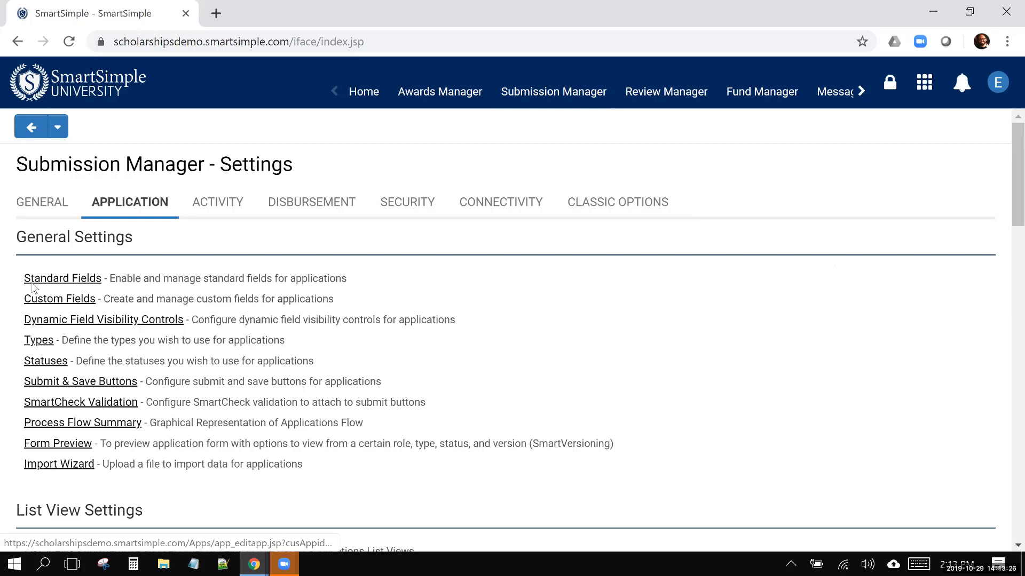
left_click(34, 297)
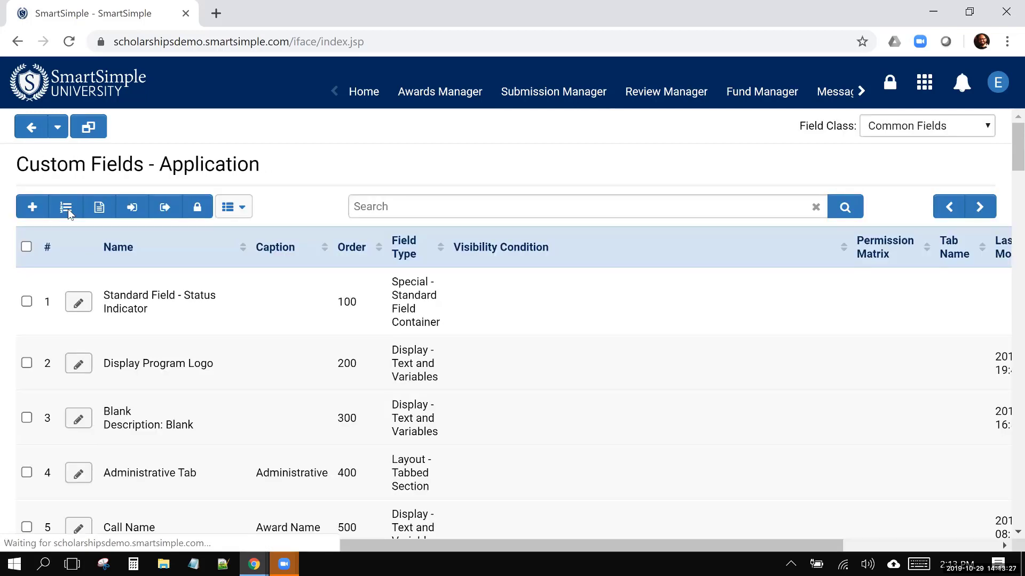
Step: Create and save an application custom field named "Sample" of type Special - Question Set
left_click(33, 209)
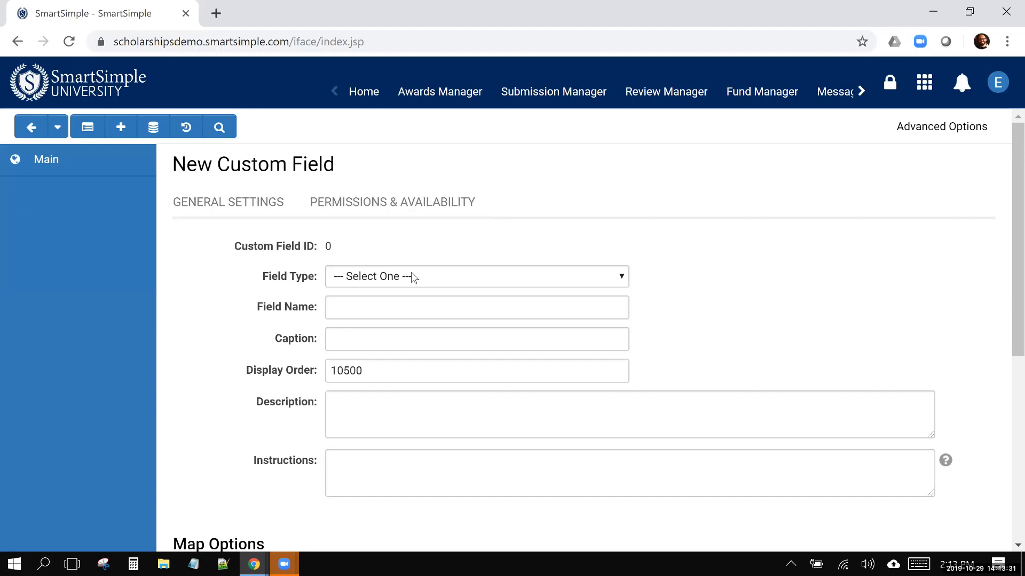
left_click(411, 276)
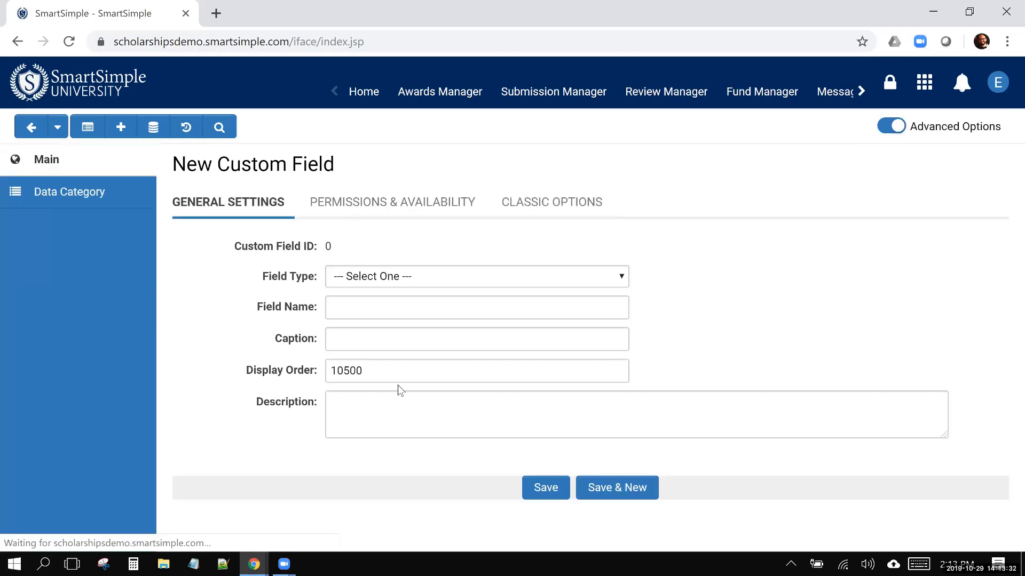
scroll(399, 385, "down", 5)
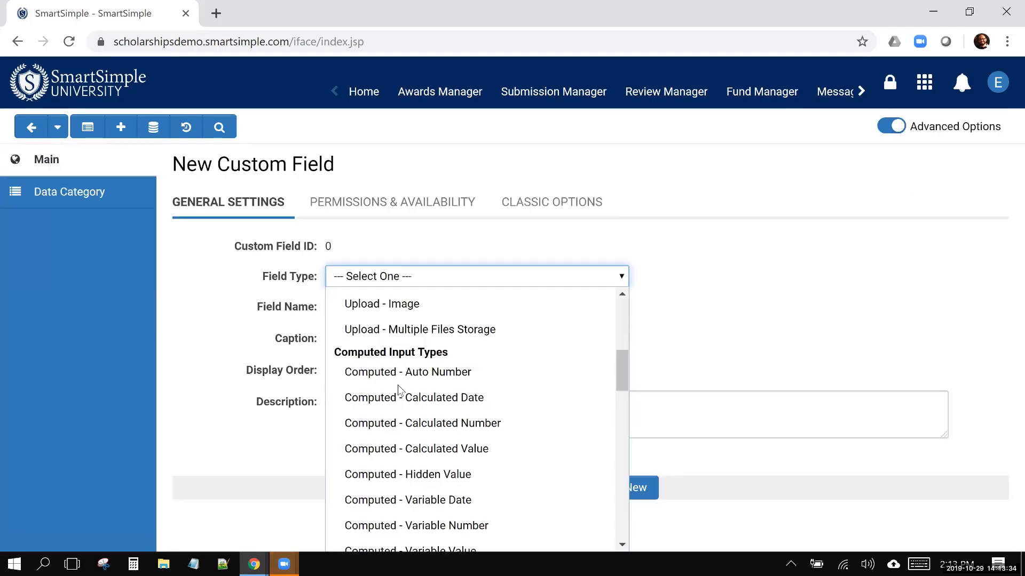
scroll(398, 386, "down", 10)
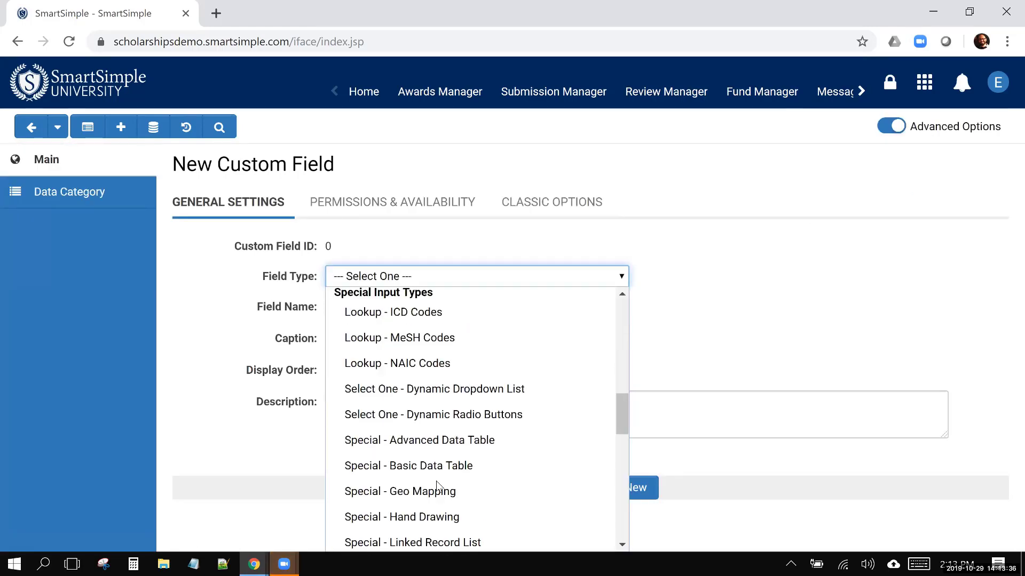
left_click(403, 476)
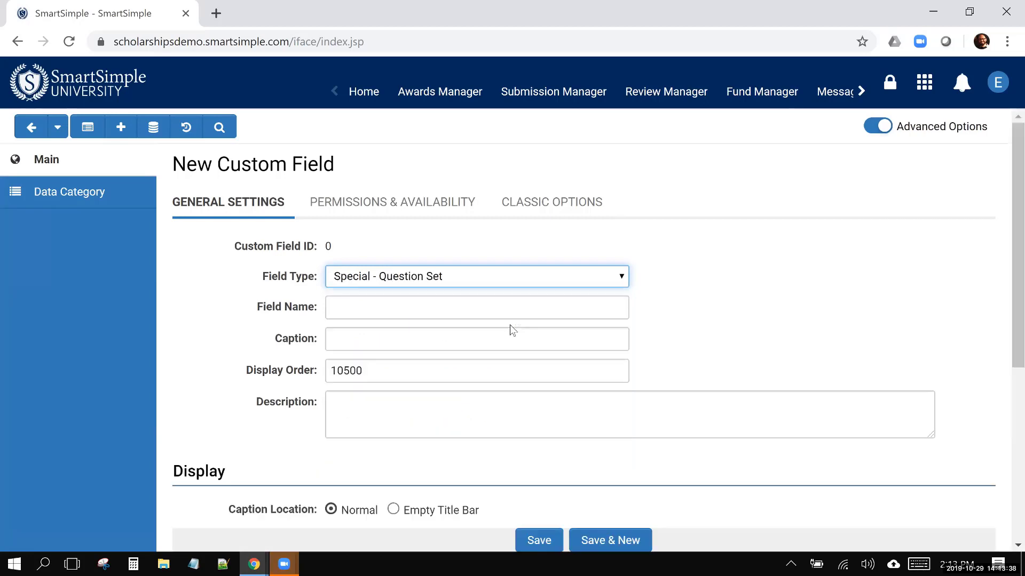
left_click(511, 315)
type("Sam")
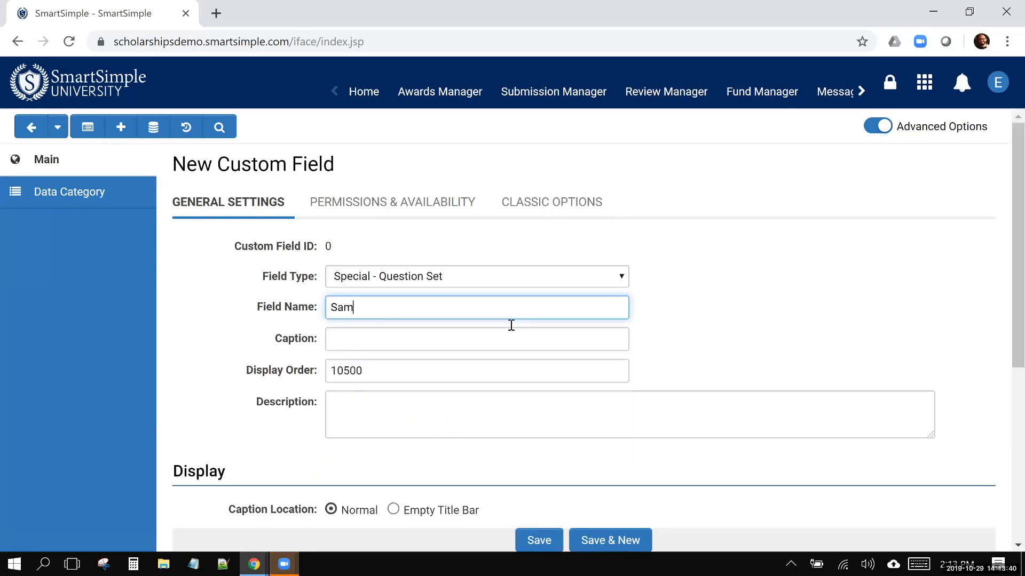
type("ple")
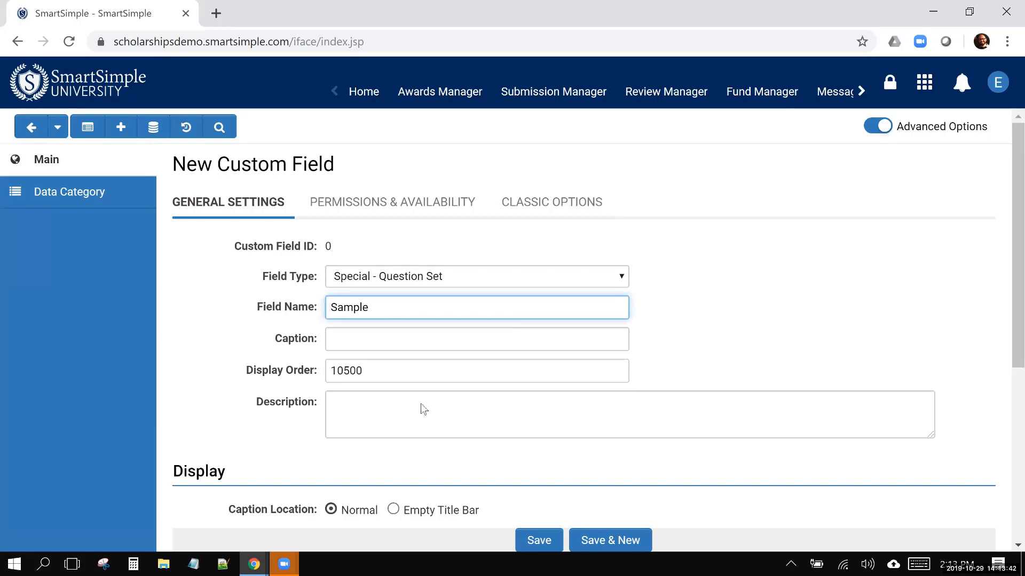
key("Return")
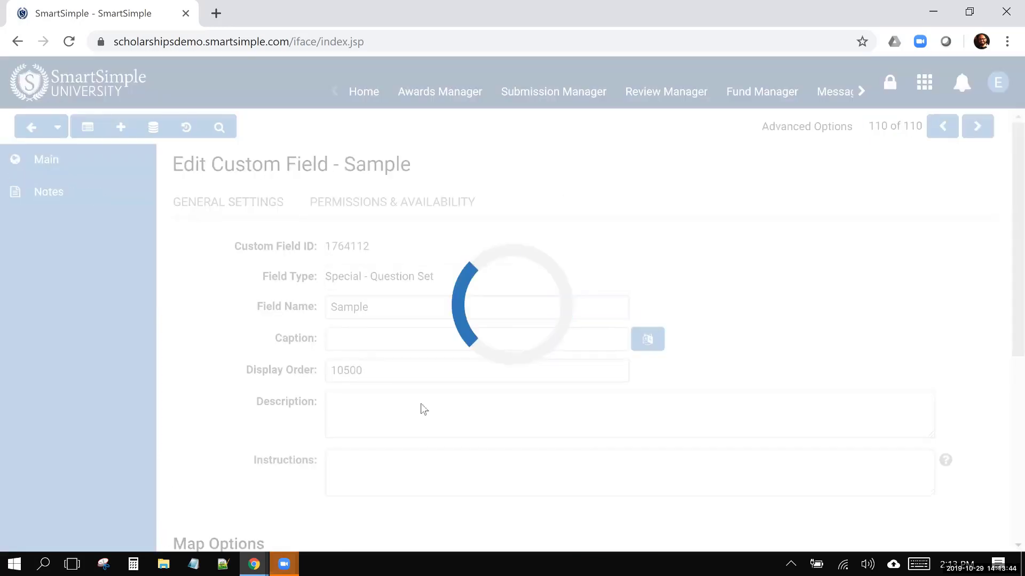
Step: Choose Awards Manager > Award > Application_Field_Builder as the Sample field's question set source, and delete the field
scroll(384, 464, "down", 6)
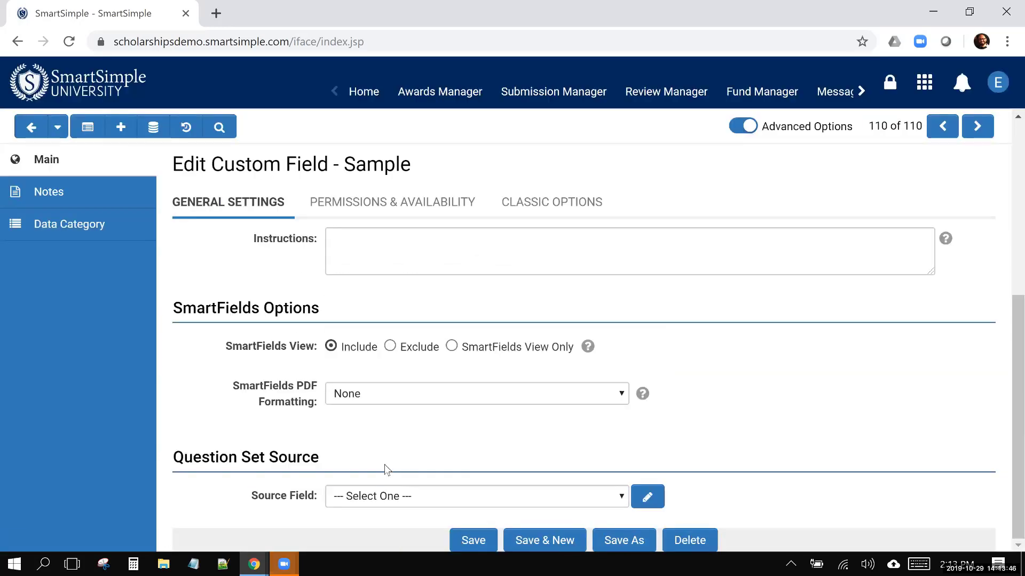
left_click(377, 497)
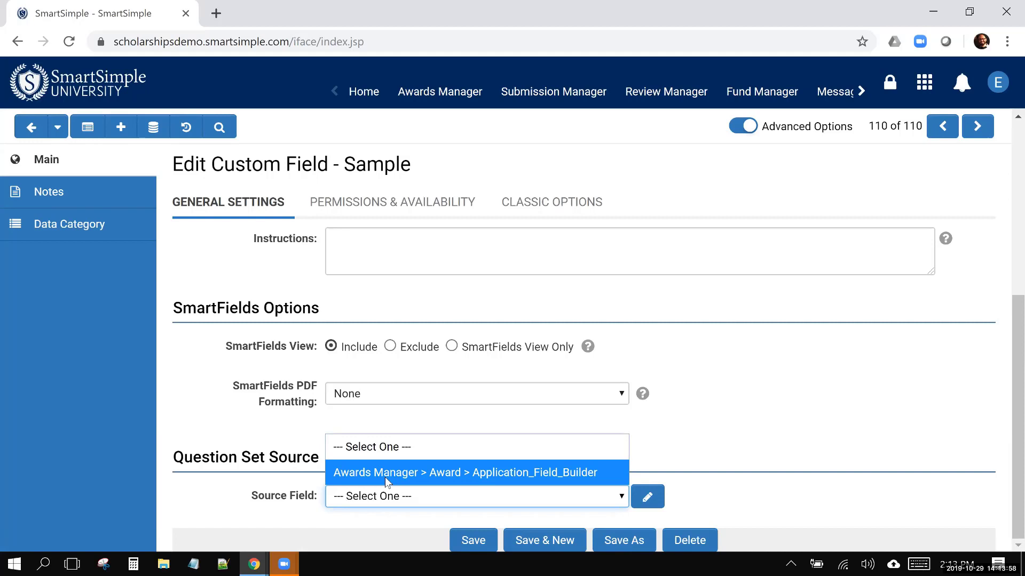
left_click(385, 472)
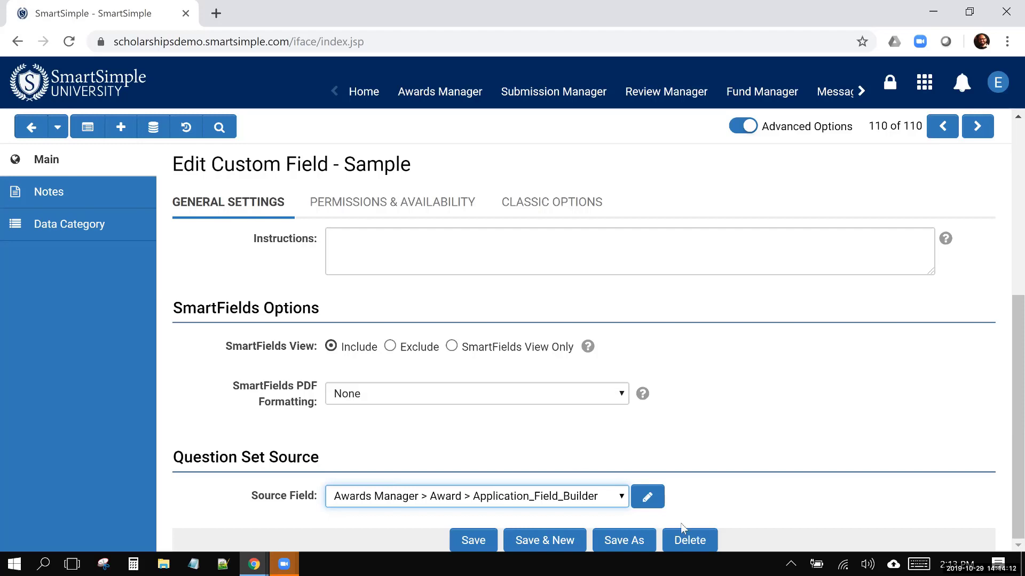
left_click(683, 540)
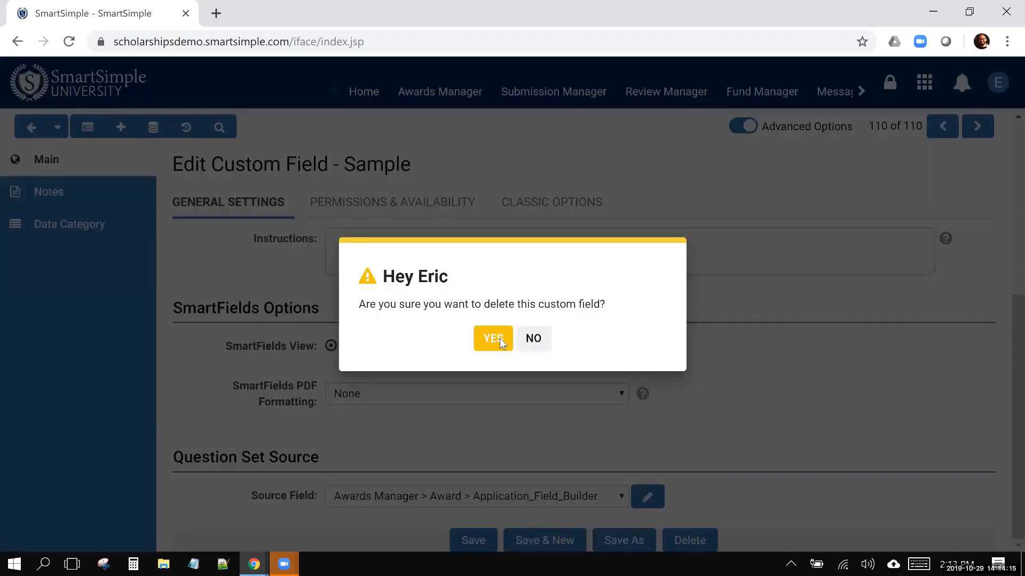
left_click(499, 339)
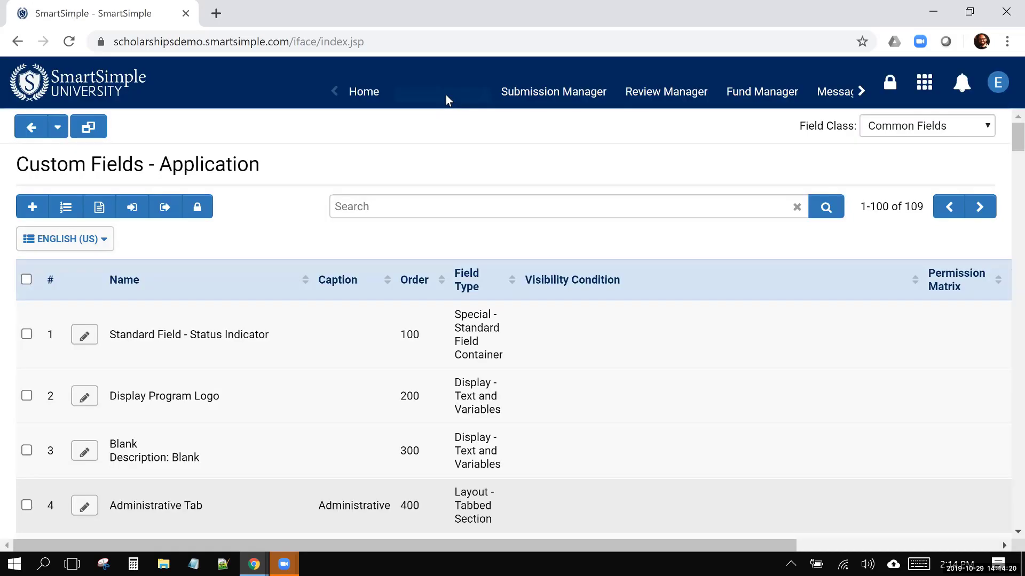
Step: Open the Health Career Scholarship award and go to the Application Builder in its application section
left_click(446, 95)
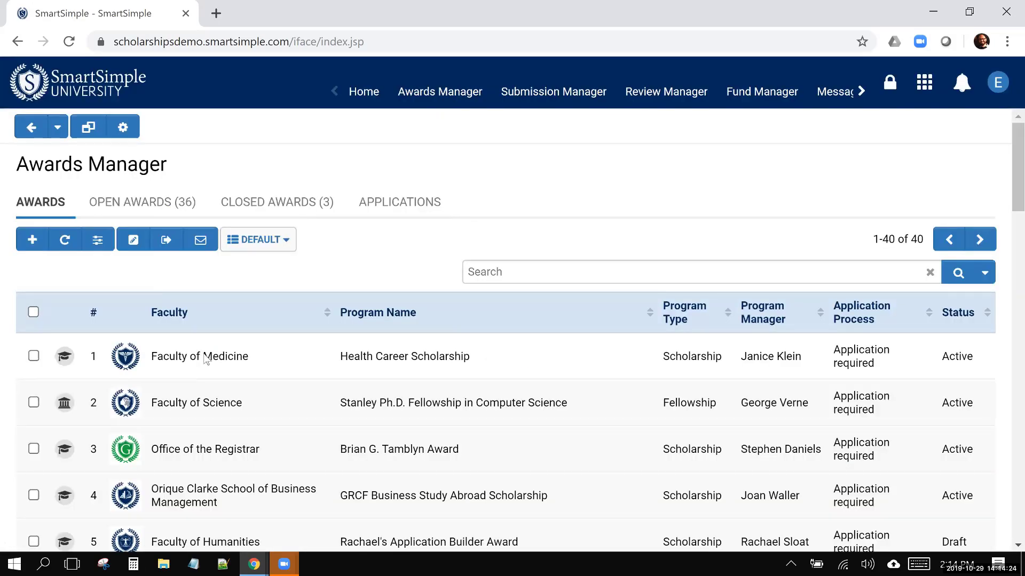
left_click(206, 357)
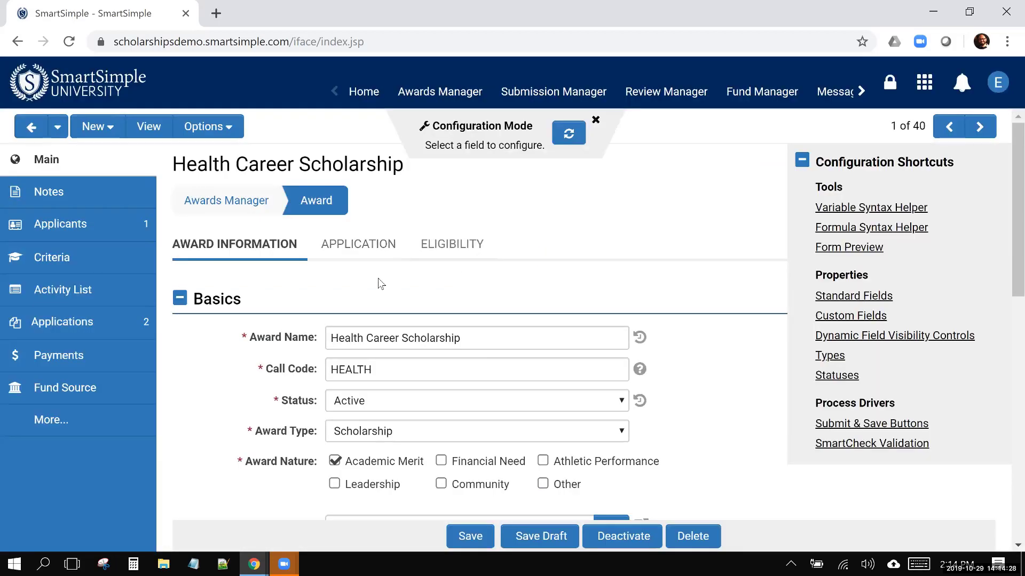
left_click(342, 245)
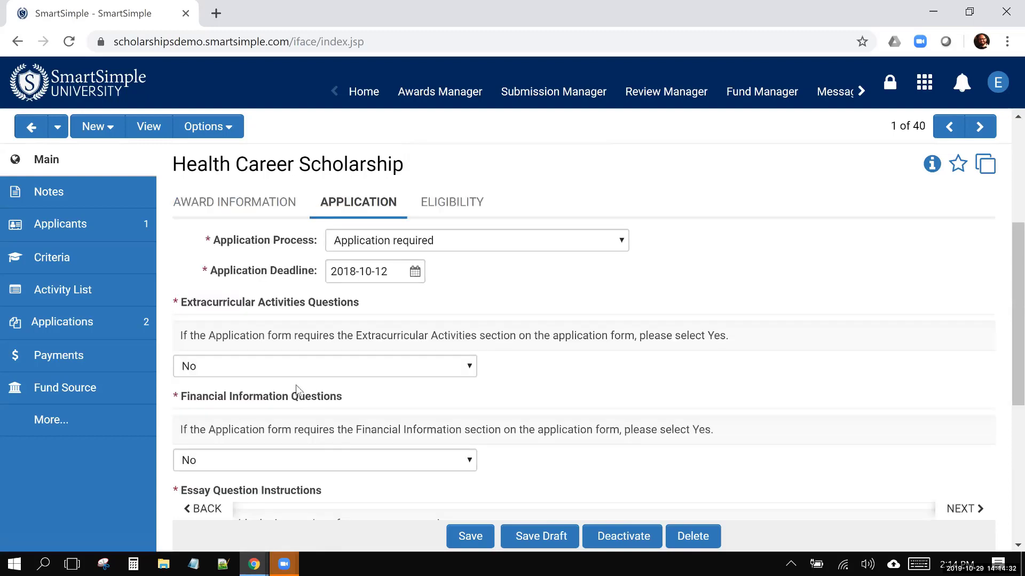
scroll(296, 385, "down", 5)
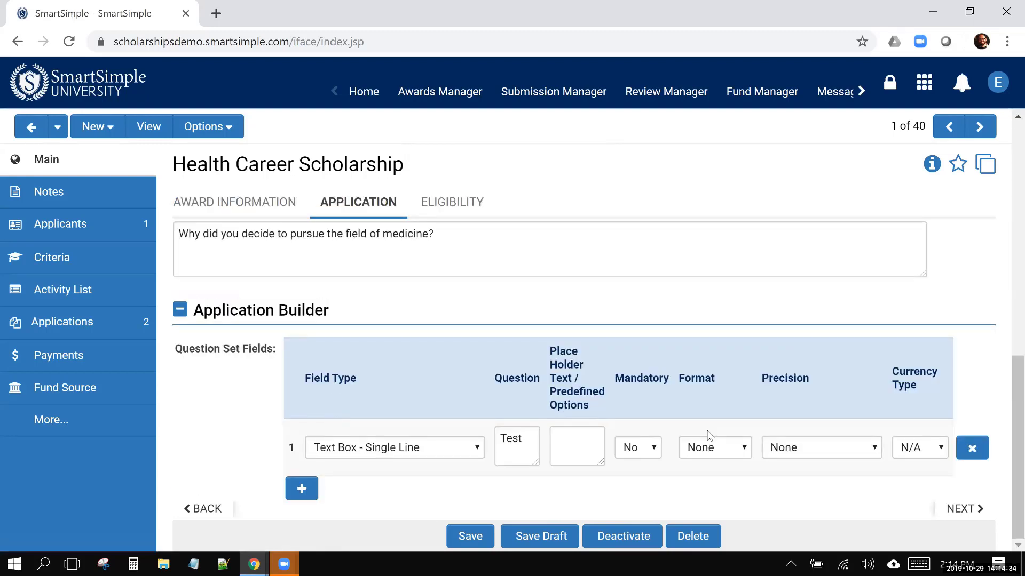
Step: Add a blank second question row, review its available field types, and remove the row again
left_click(300, 490)
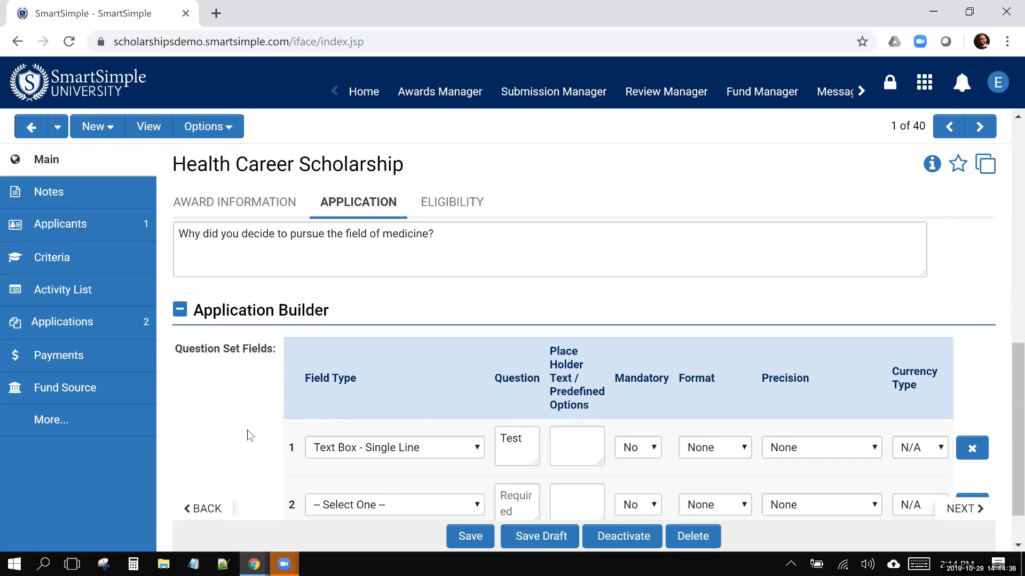
scroll(355, 451, "down", 1)
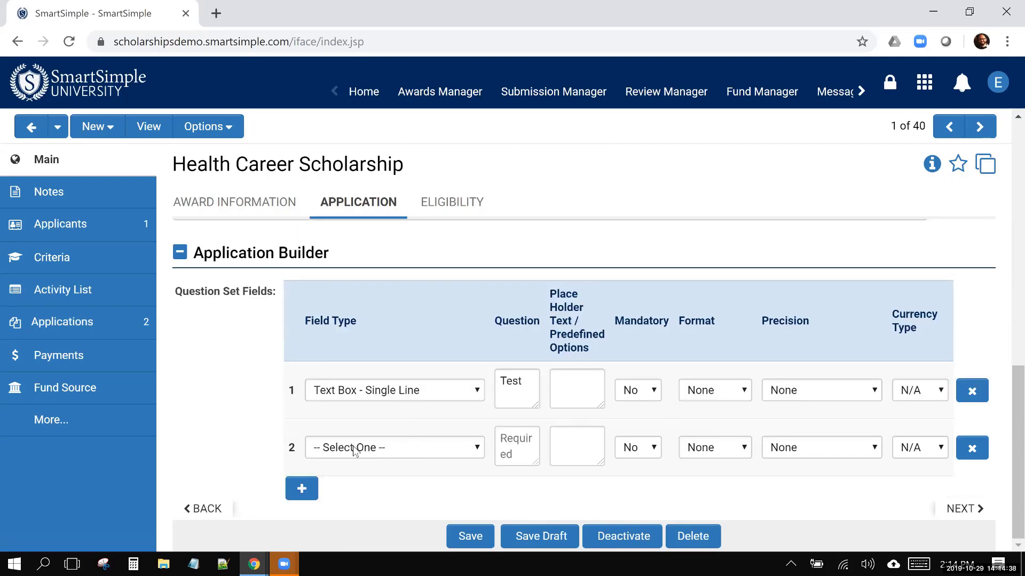
left_click(355, 450)
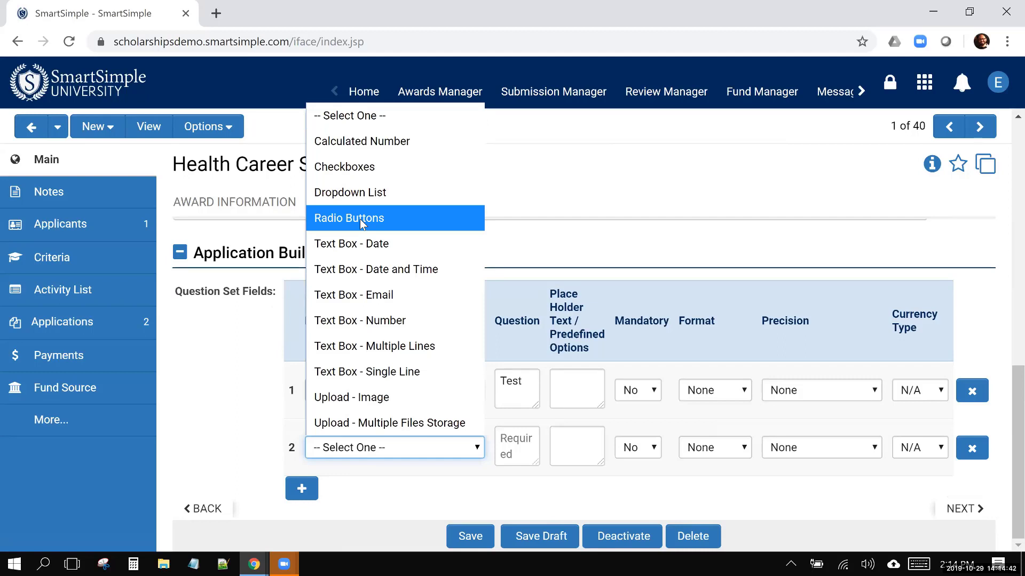
left_click(640, 228)
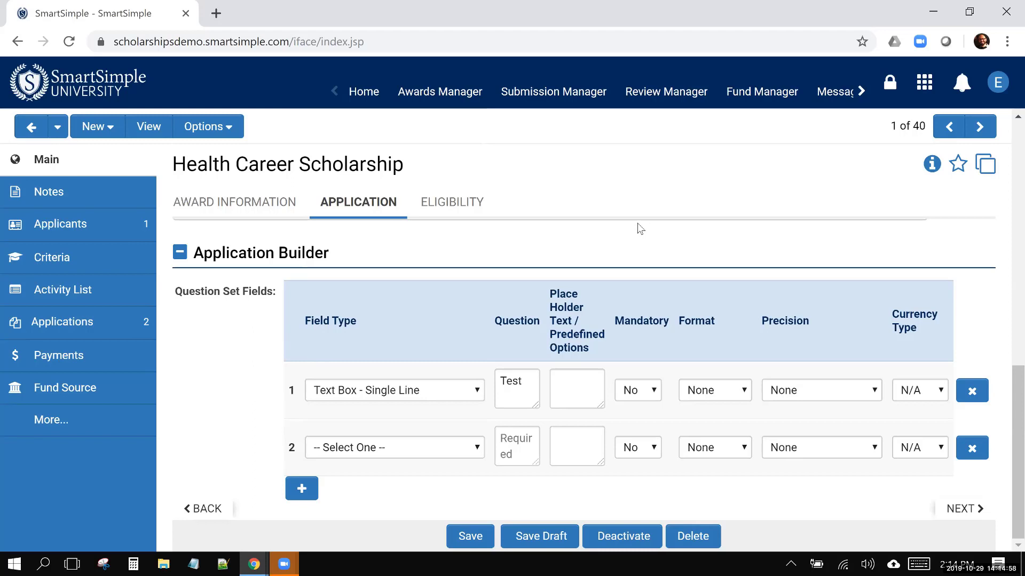
left_click(971, 450)
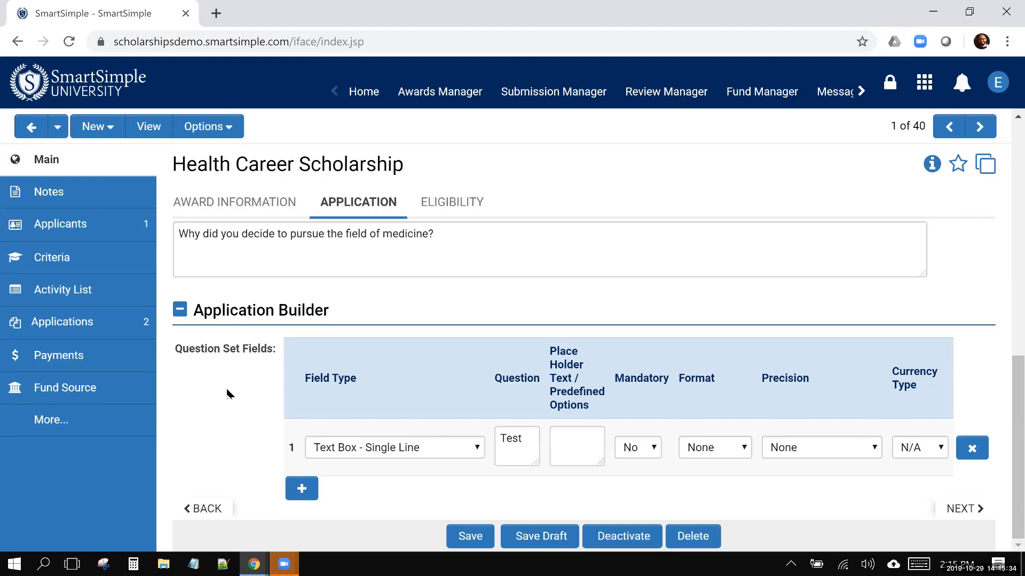
Step: Add blank question rows below the Test question in the Application Builder and remove them again
left_click(294, 485)
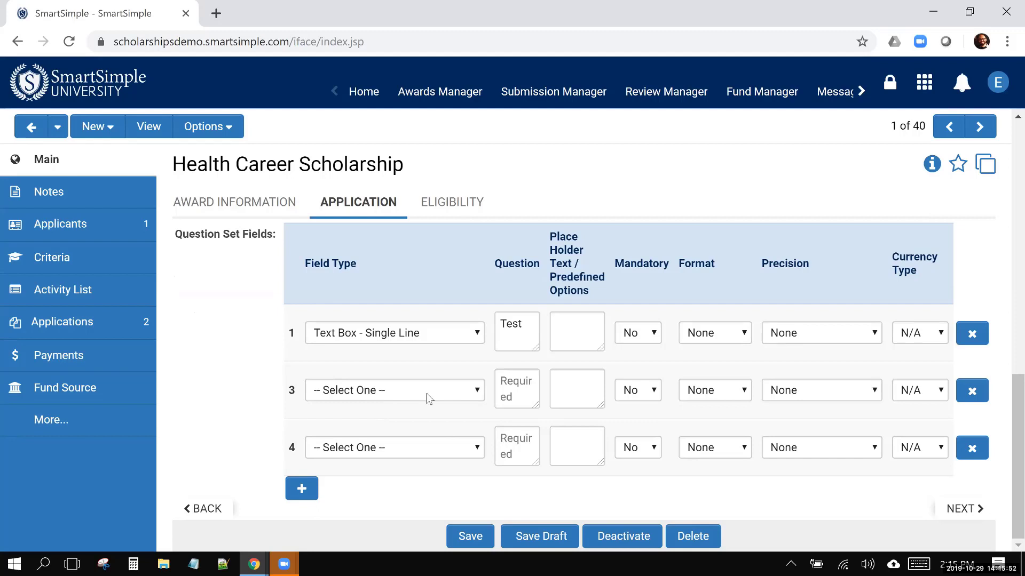
left_click(967, 454)
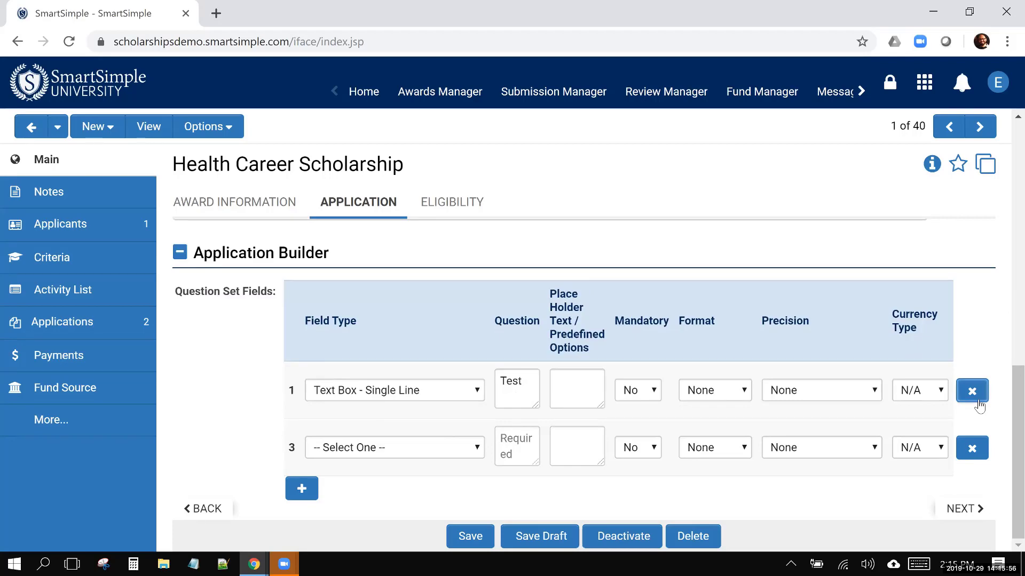
Step: Open the Question Set Fields configuration and review its role view permissions and the roles available there
left_click(211, 133)
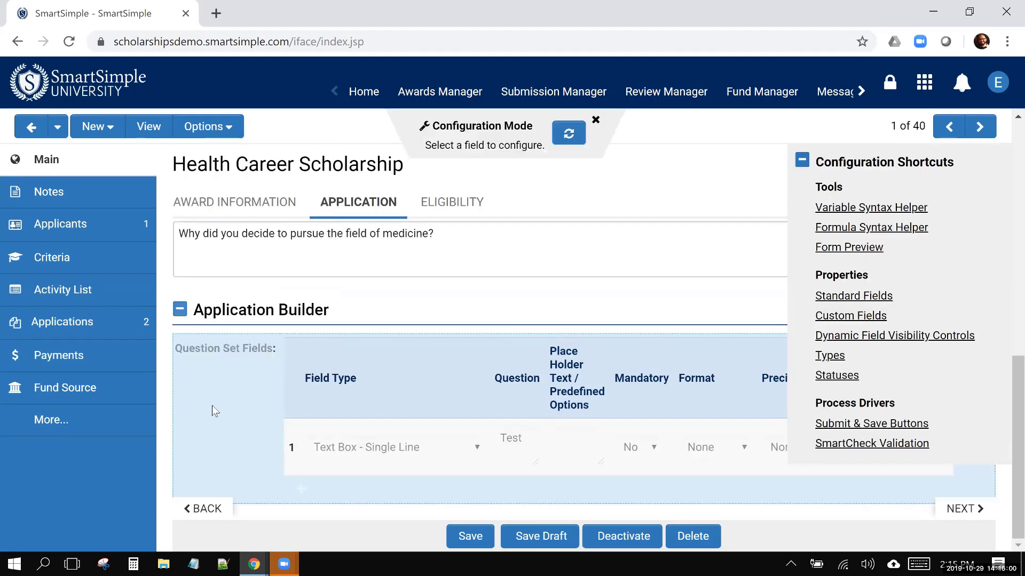
left_click(213, 411)
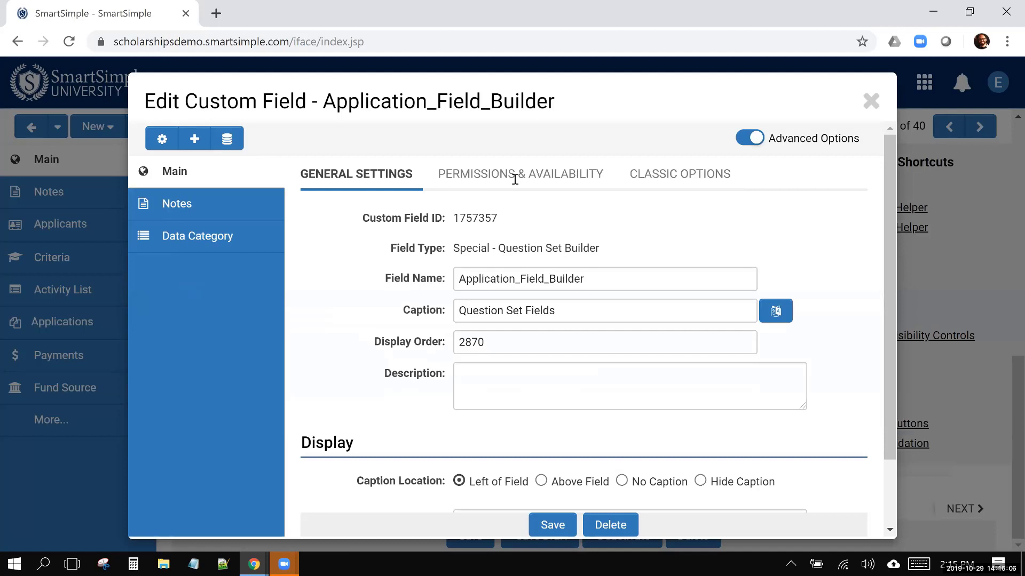
left_click(514, 176)
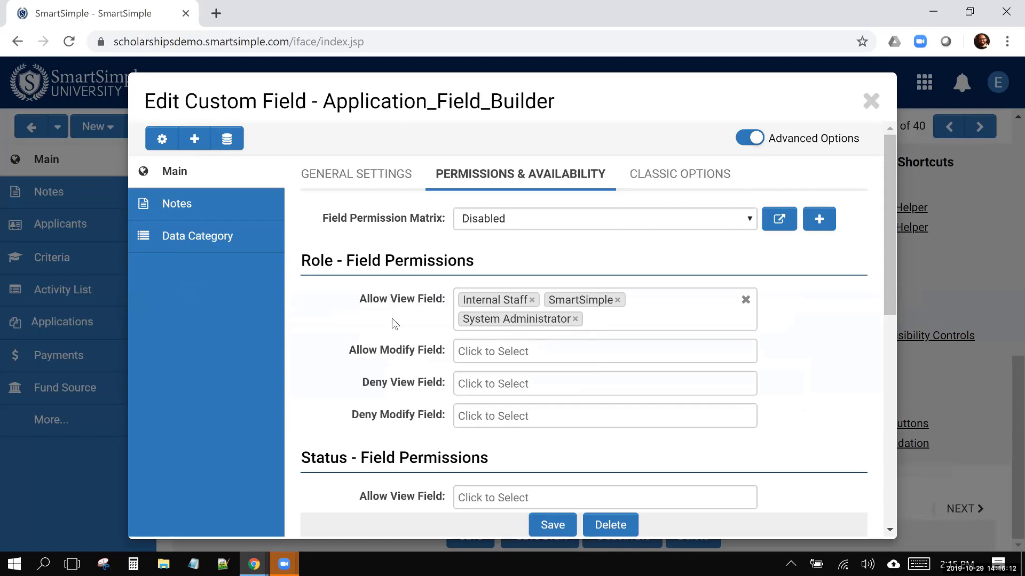
left_click(639, 320)
scroll(590, 442, "down", 3)
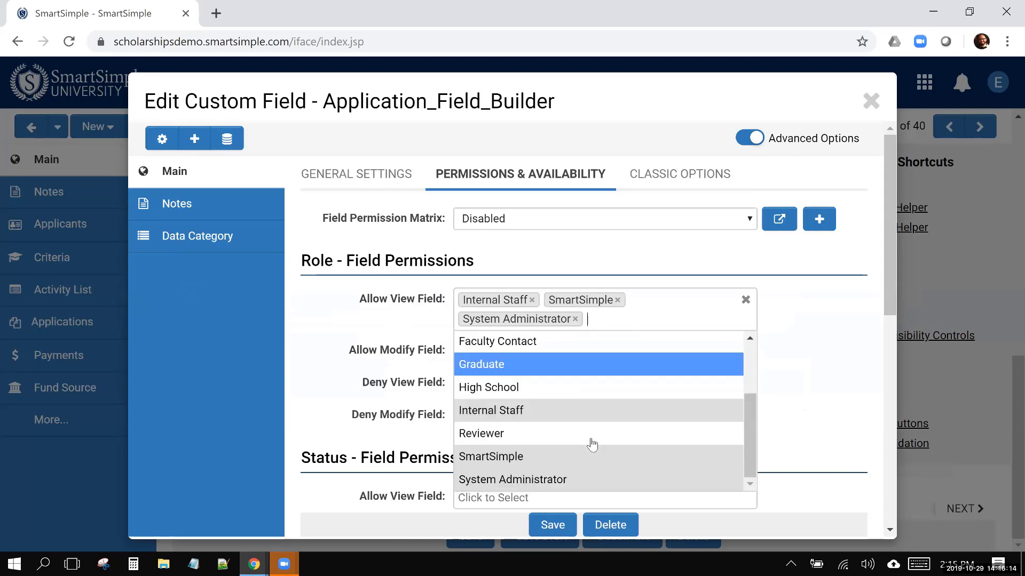
left_click(798, 395)
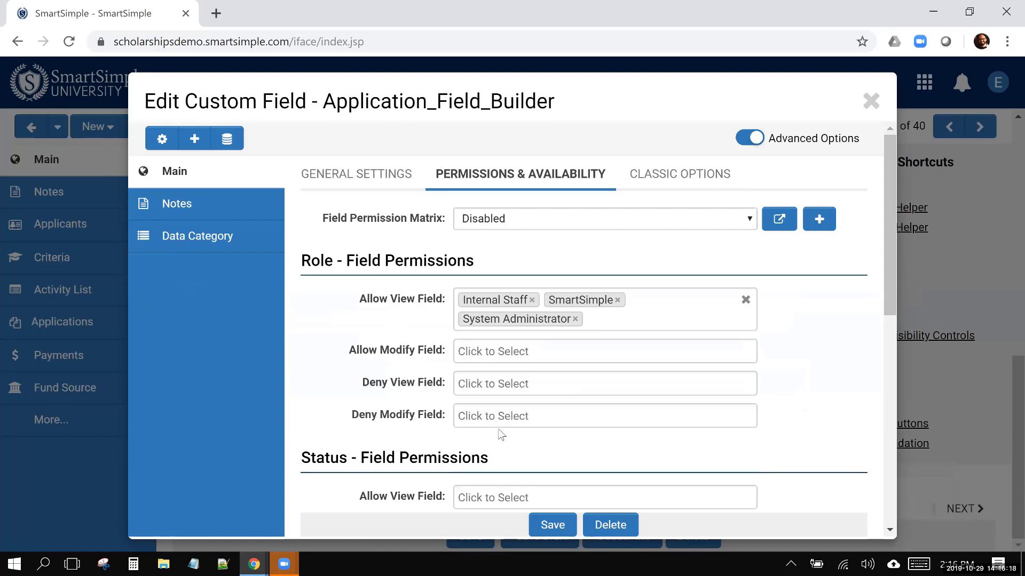
Step: Review the field's remaining availability and visibility options, close its settings, and leave configuration mode
scroll(501, 435, "down", 3)
scroll(499, 430, "down", 7)
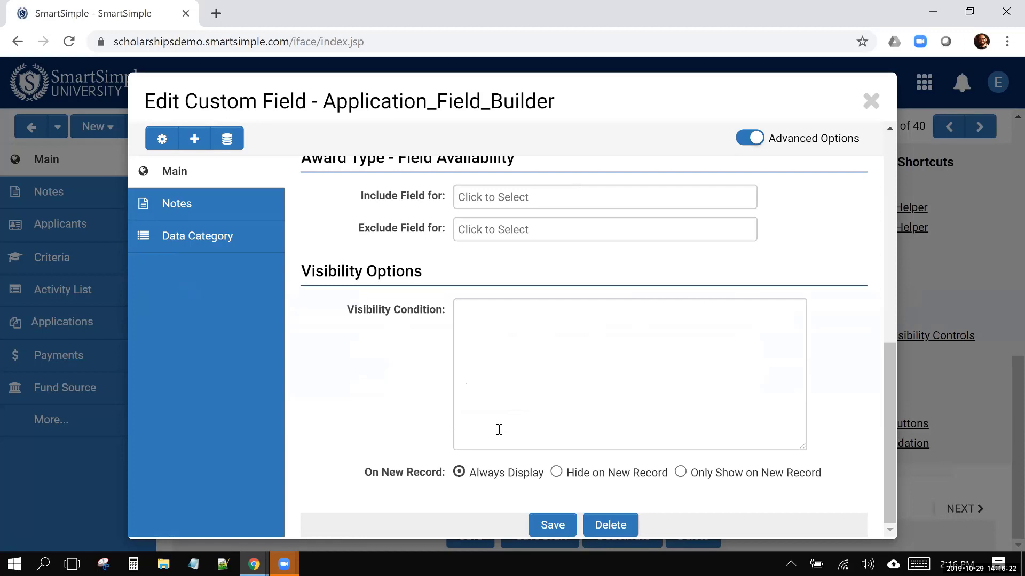
scroll(741, 224, "up", 10)
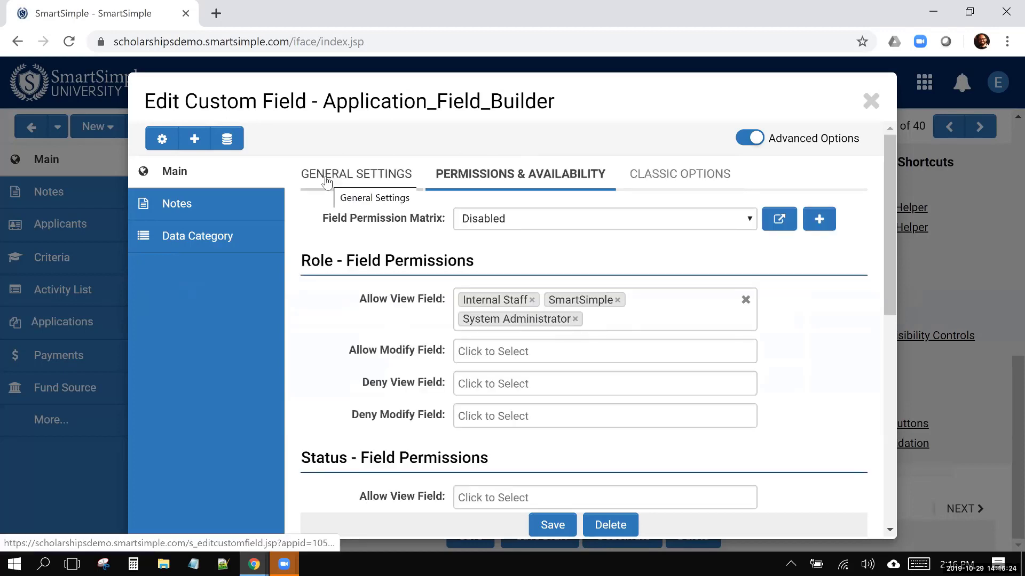
left_click(871, 102)
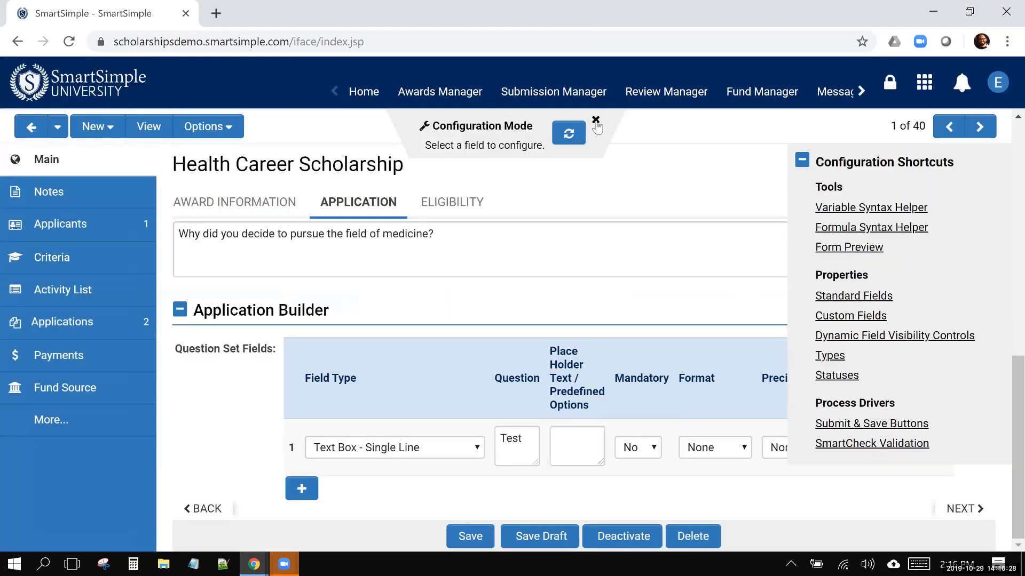
left_click(595, 121)
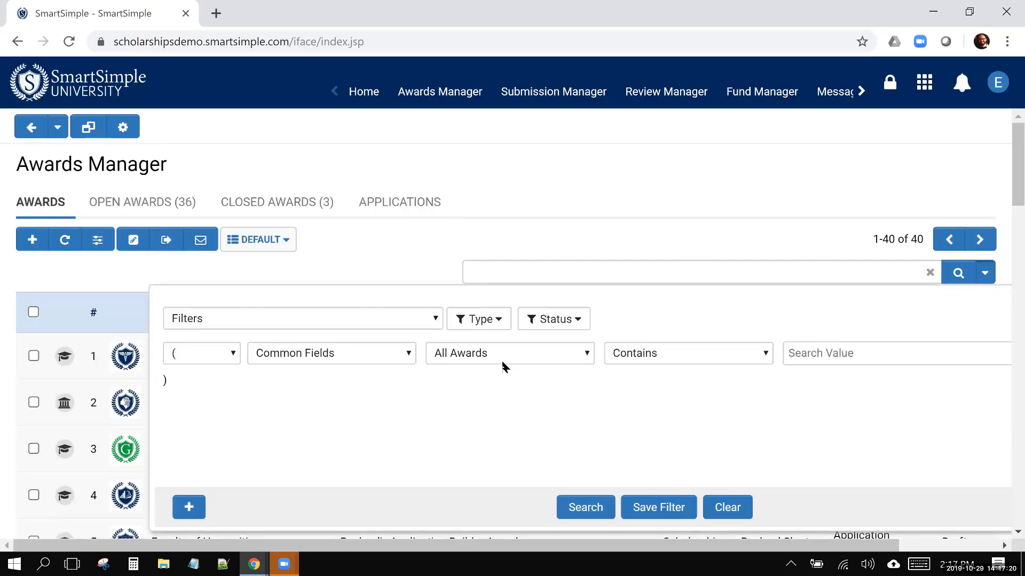
Step: Choose Question Set Fields as the field to search by in the Awards Manager advanced search
left_click(502, 361)
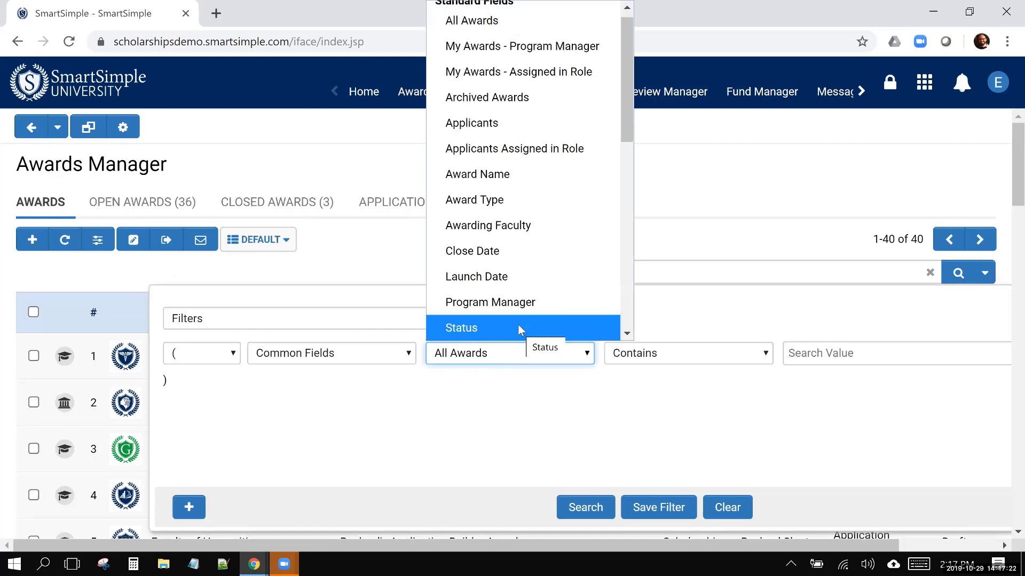
scroll(519, 329, "down", 5)
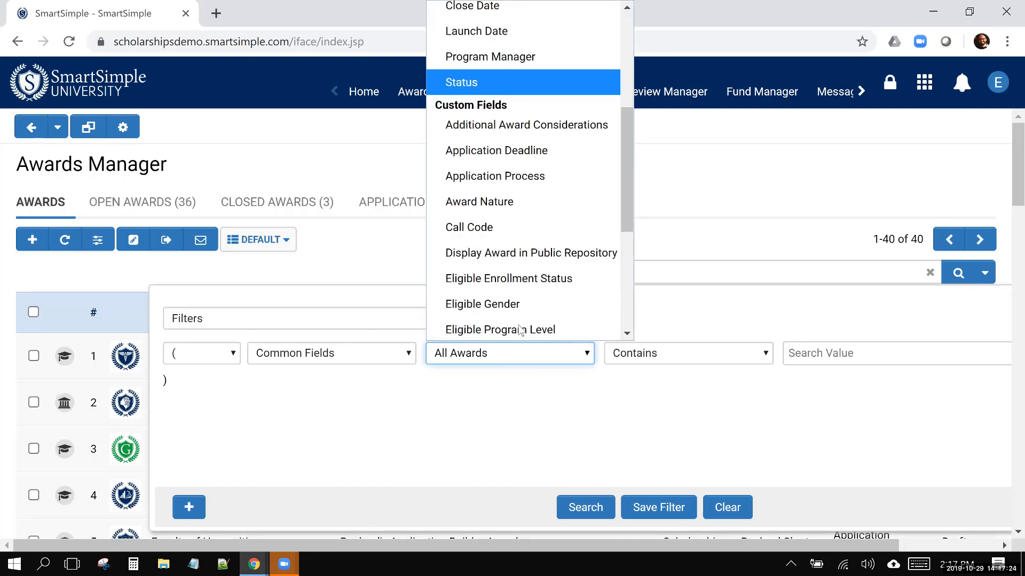
scroll(520, 331, "down", 5)
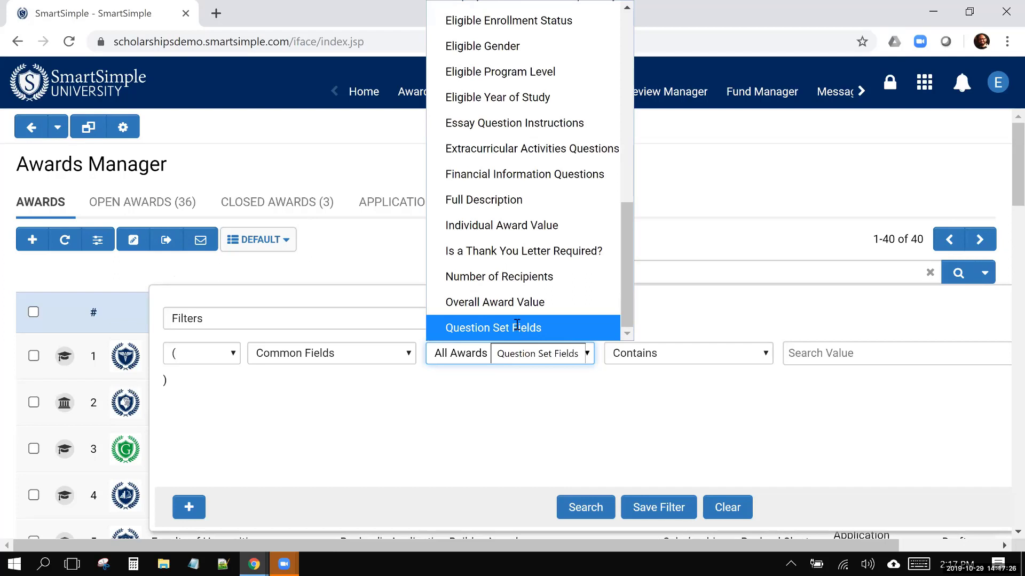
left_click(520, 327)
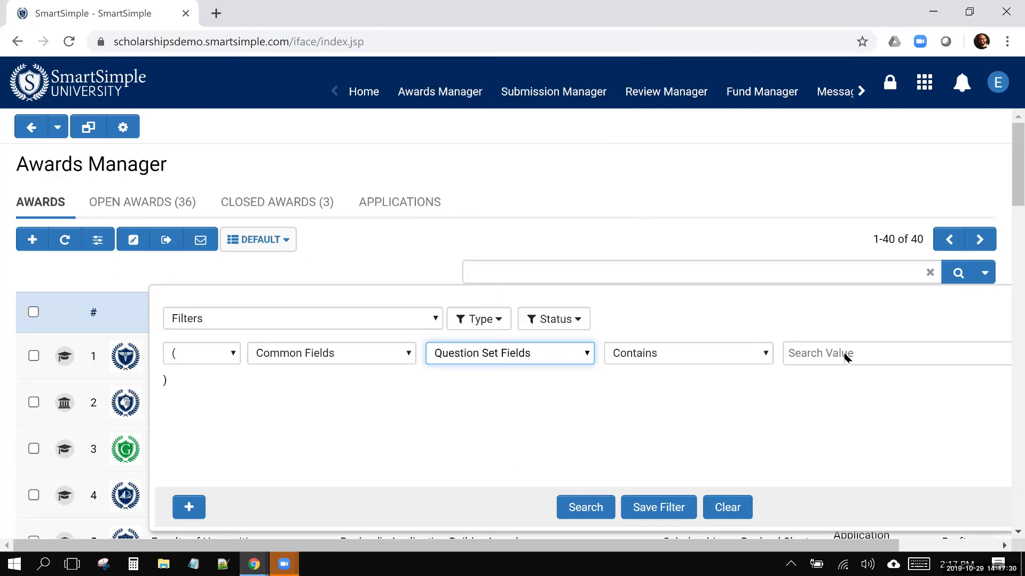
Step: Open the column configuration of the Default list view for awards
left_click(284, 244)
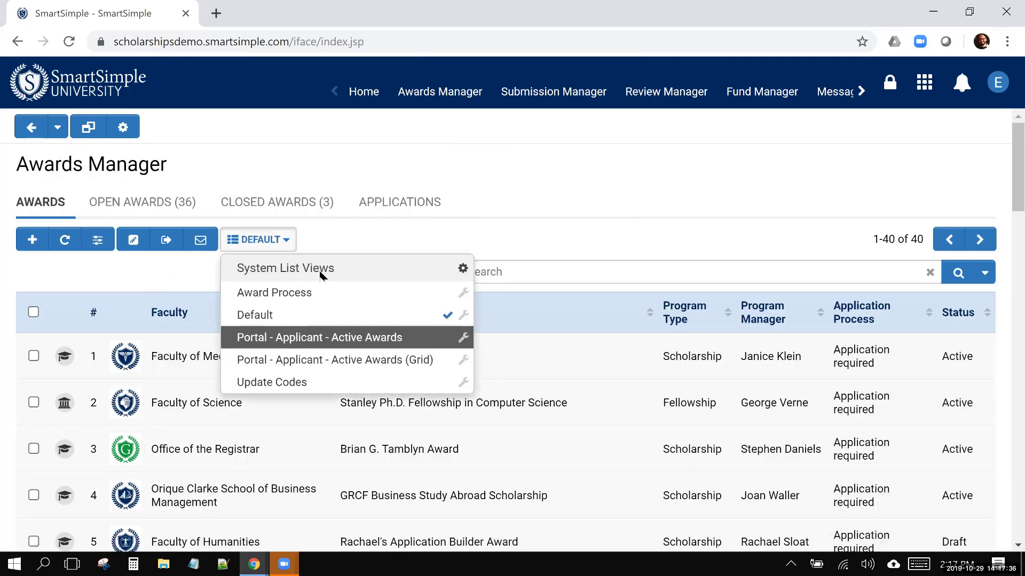
key("Return")
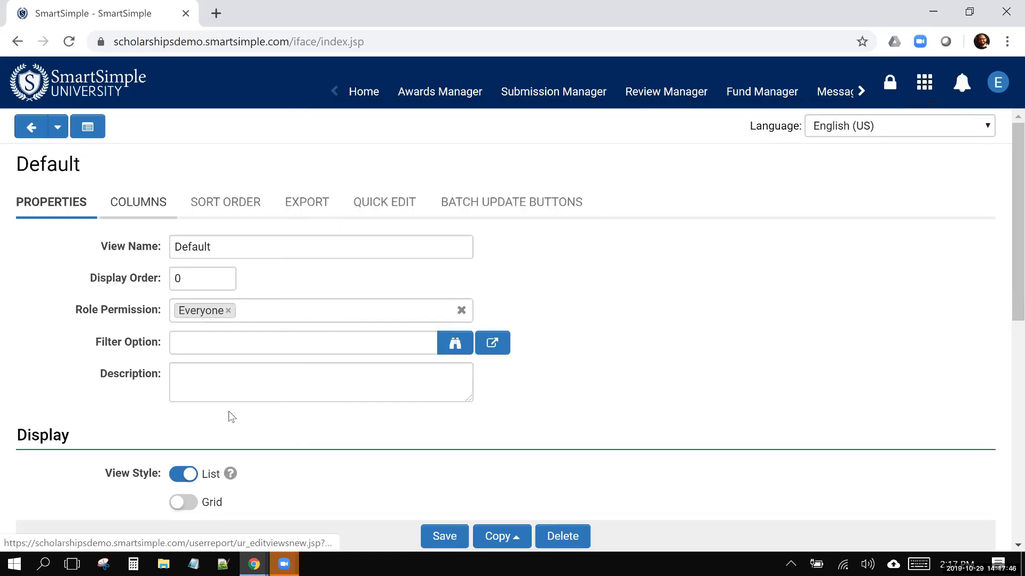
scroll(228, 411, "down", 5)
scroll(229, 412, "down", 3)
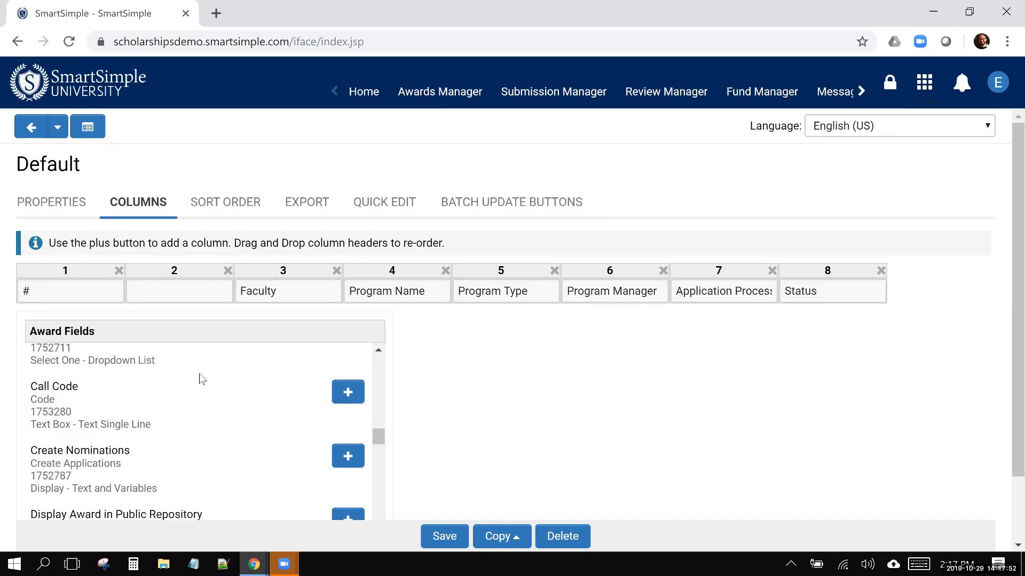
Step: Examine which award fields are available as columns for the Default list view
scroll(200, 377, "down", 5)
scroll(202, 379, "up", 3)
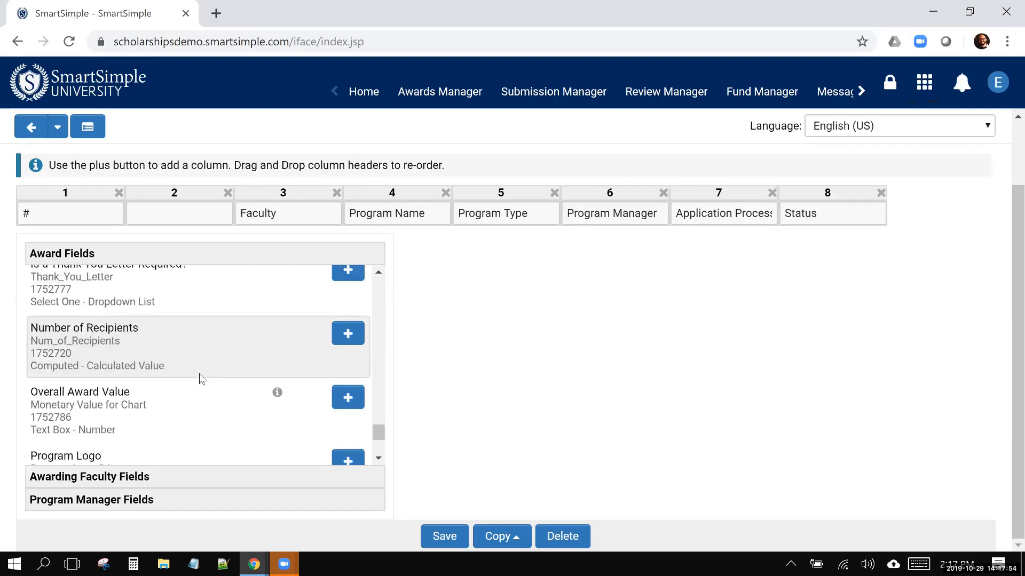
scroll(202, 379, "up", 1)
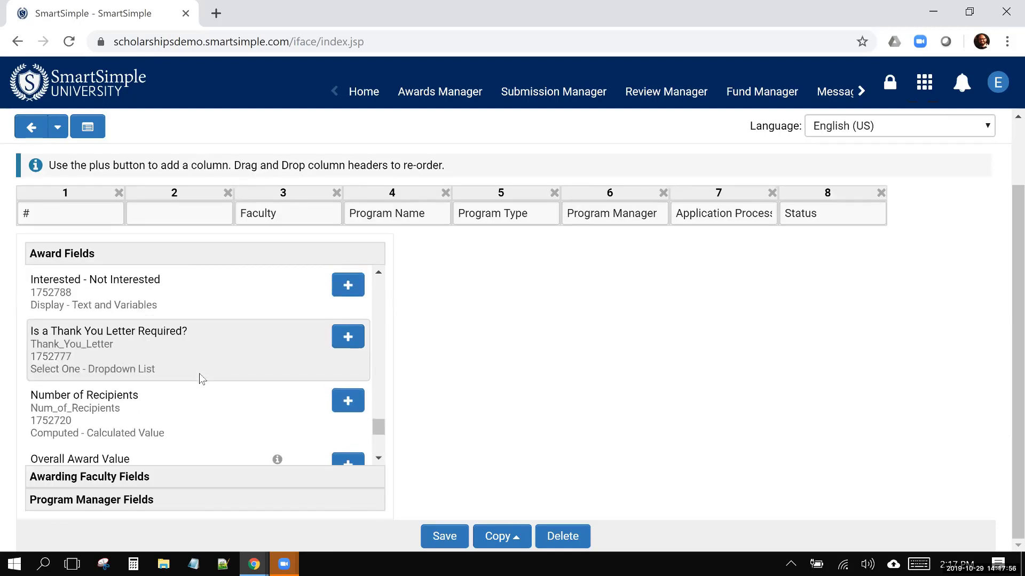
scroll(202, 379, "down", 2)
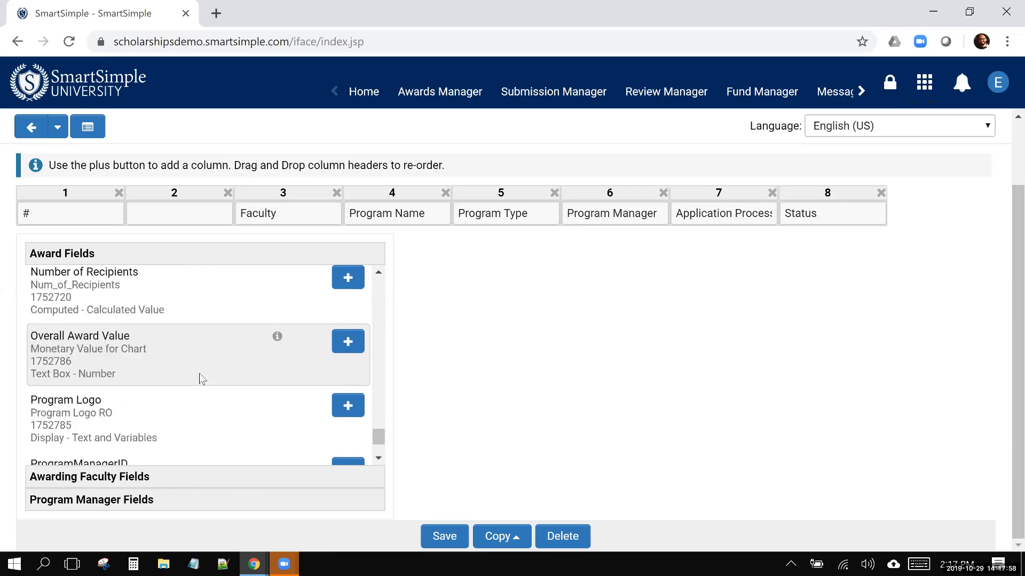
scroll(202, 378, "down", 2)
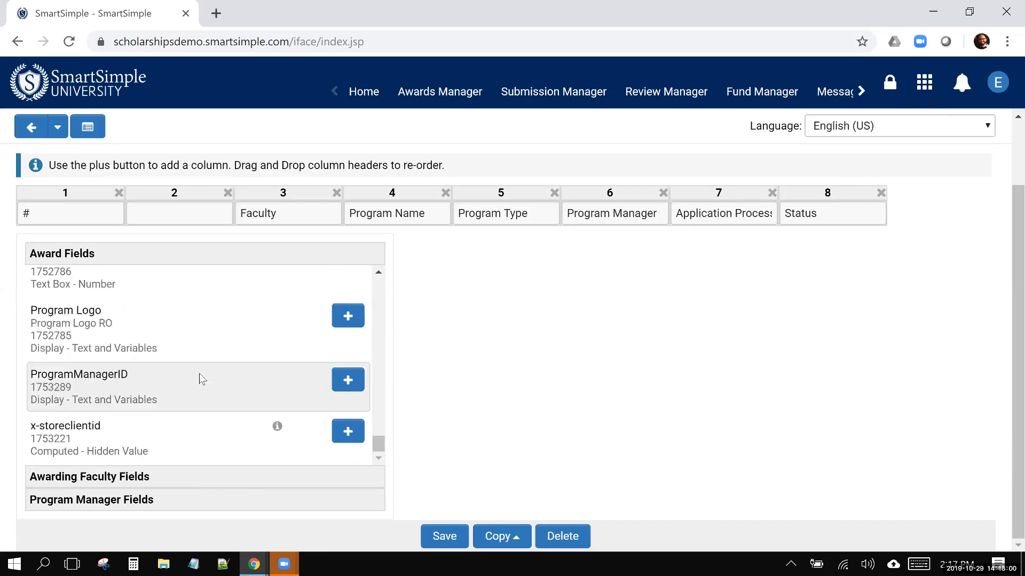
scroll(202, 379, "up", 3)
scroll(202, 379, "up", 3)
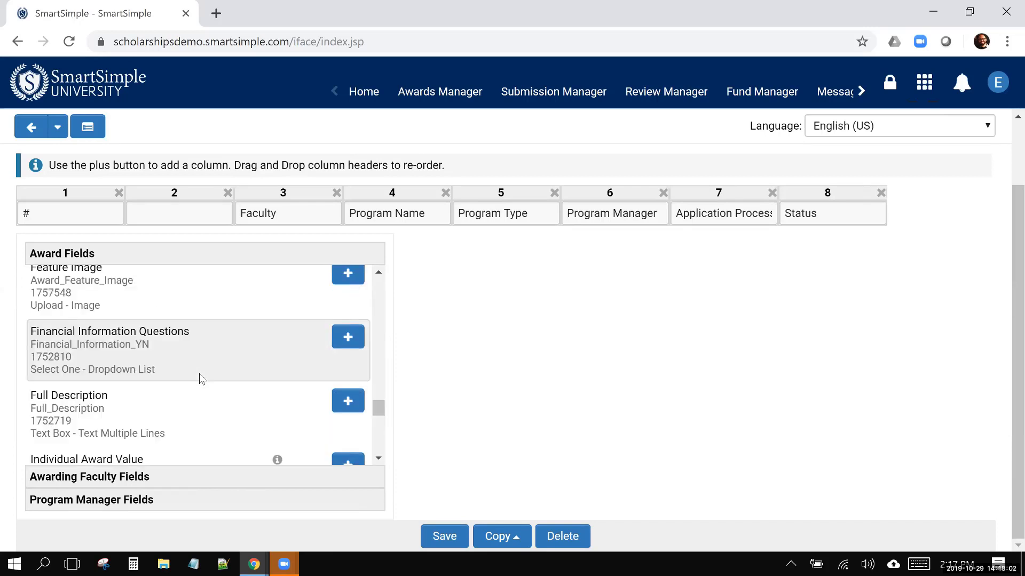
scroll(202, 379, "up", 4)
scroll(201, 379, "up", 5)
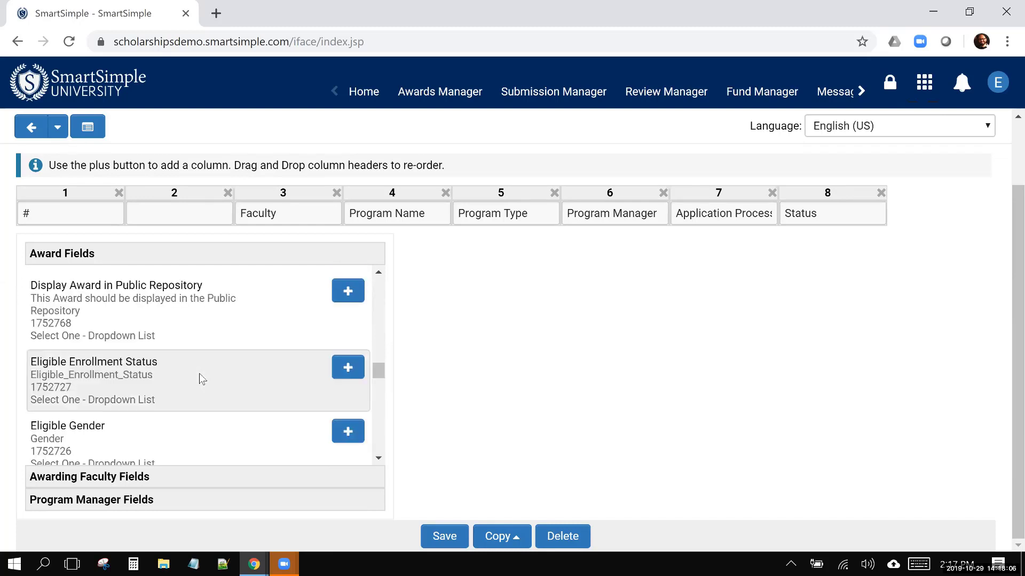
scroll(202, 379, "up", 3)
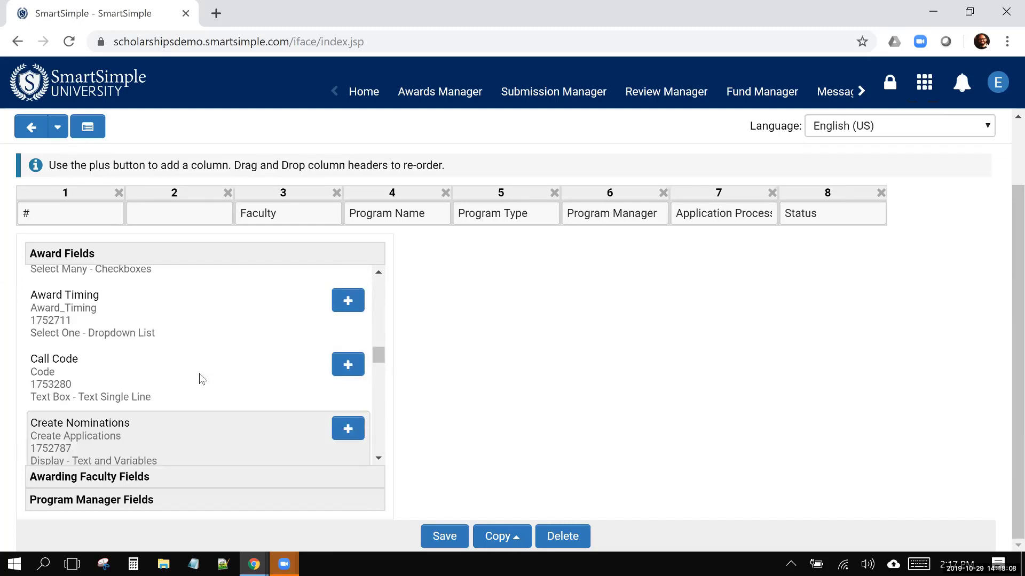
scroll(202, 379, "up", 5)
scroll(202, 379, "up", 1)
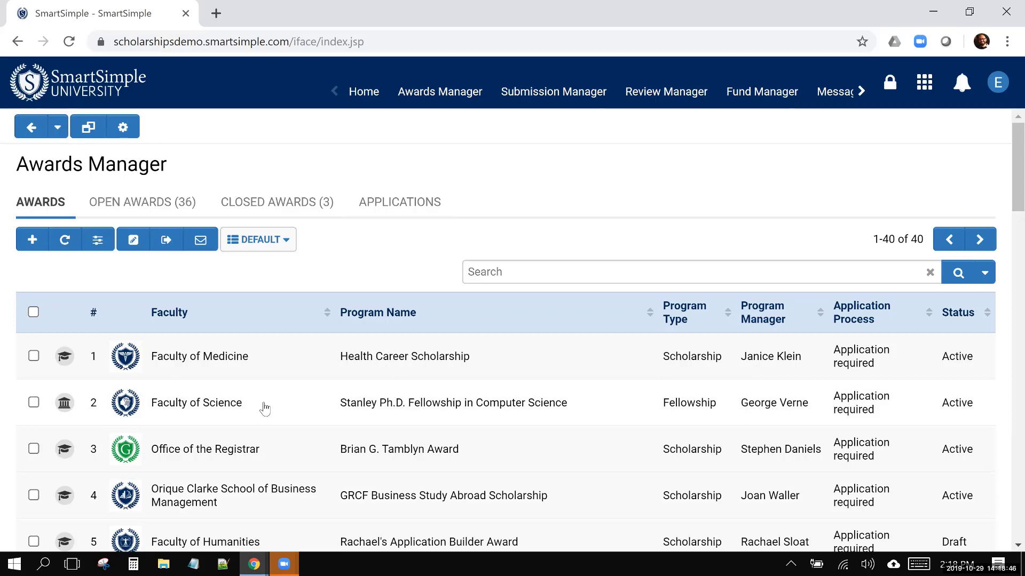
Step: Open the Stanley Ph.D. Fellowship in Computer Science award and review the questions in its application section
left_click(265, 408)
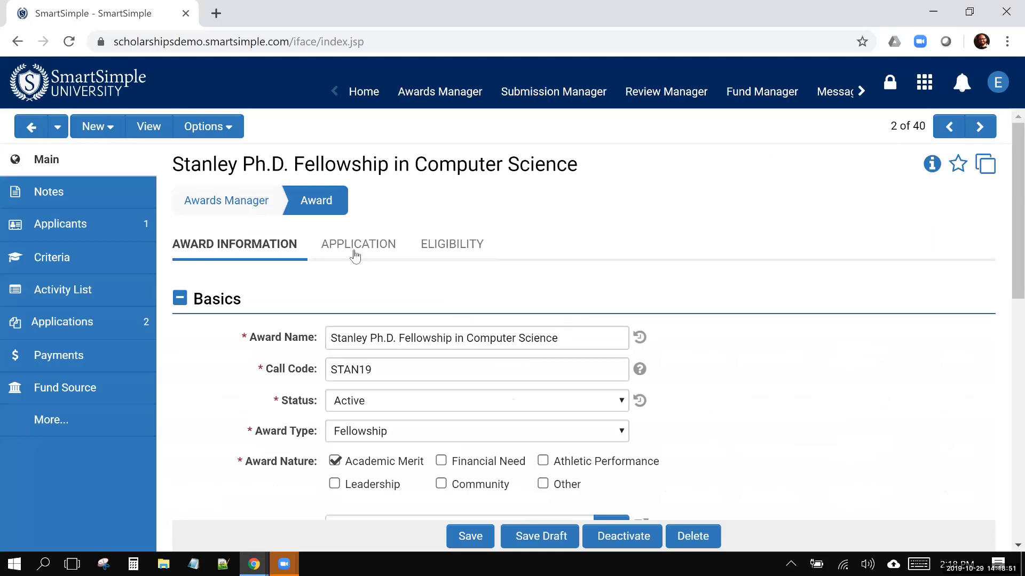
left_click(354, 249)
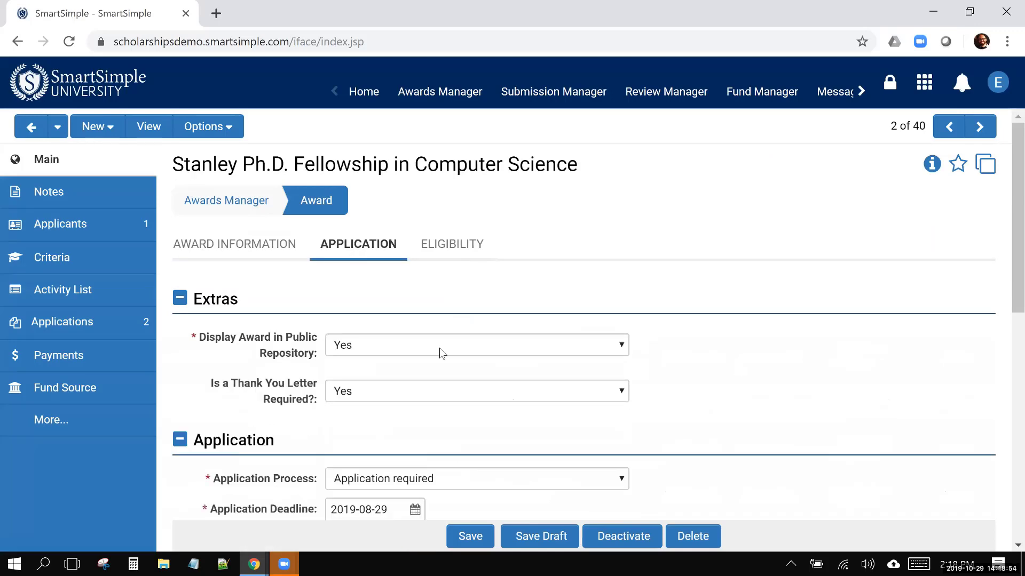
scroll(441, 352, "down", 6)
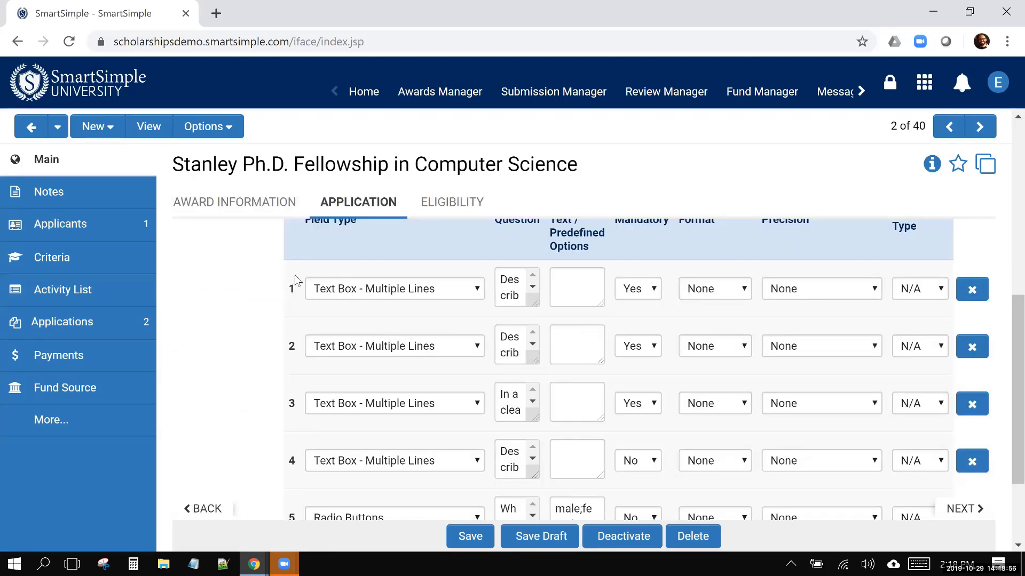
scroll(181, 332, "up", 6)
Step: Start a new application for the Stanley fellowship, review how its built questions display, and leave without saving
left_click(105, 131)
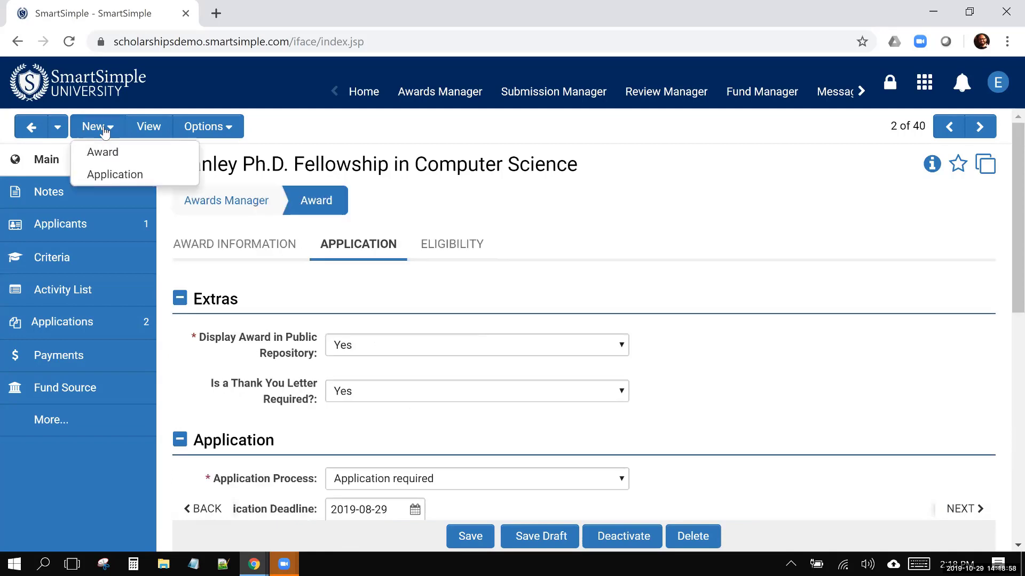
left_click(100, 173)
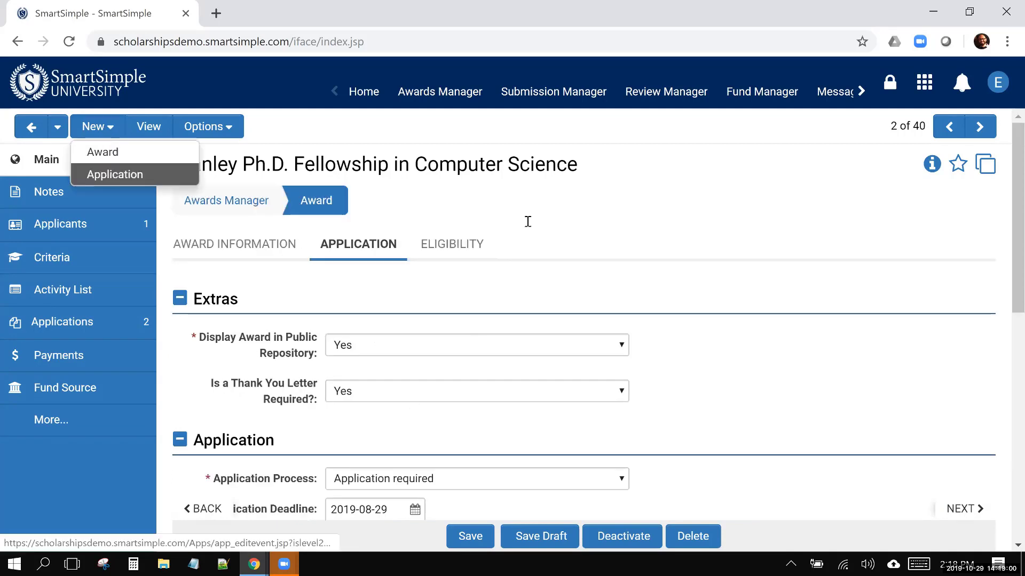
left_click(525, 221)
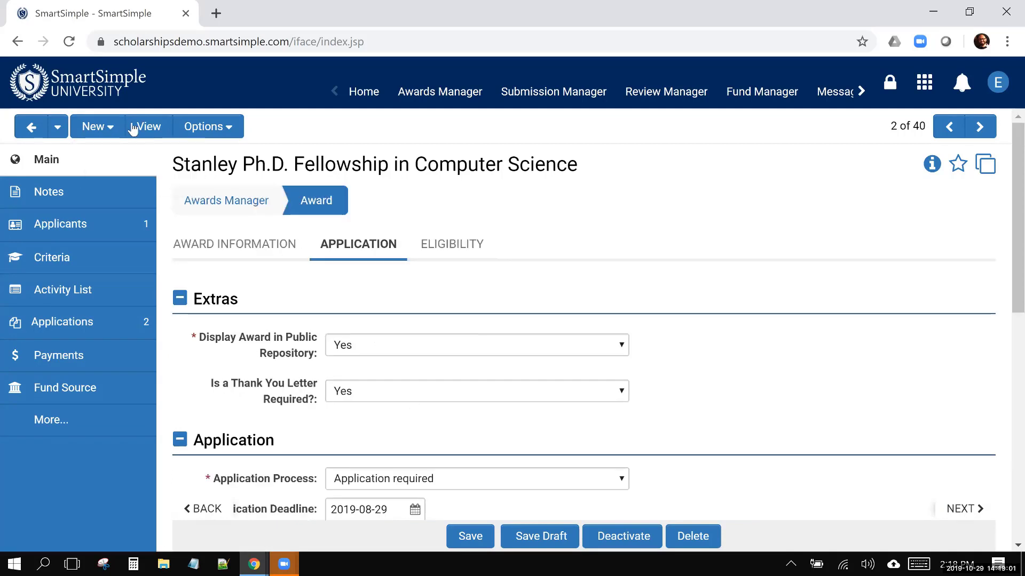
key("Return")
left_click(99, 175)
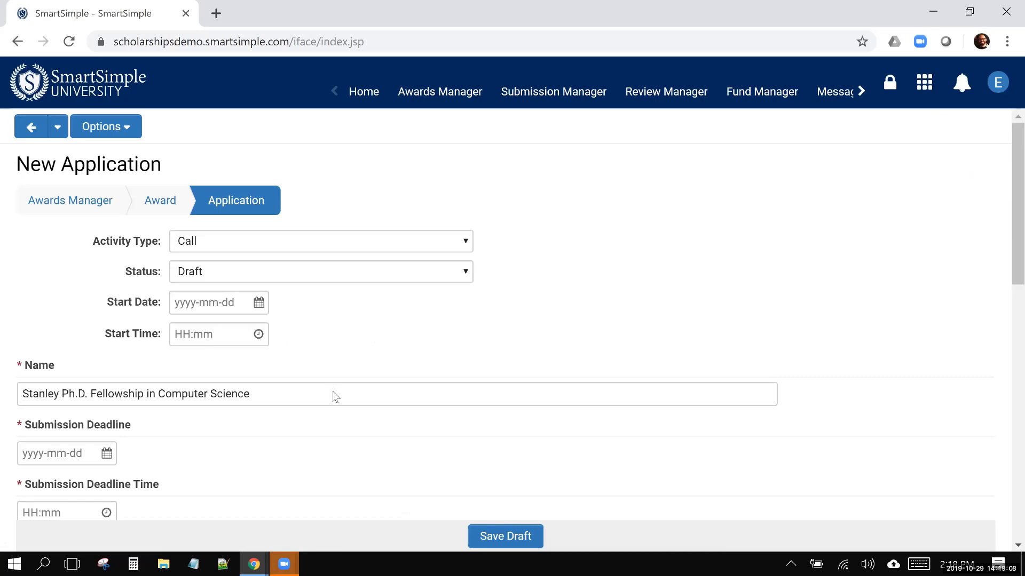
scroll(334, 393, "down", 14)
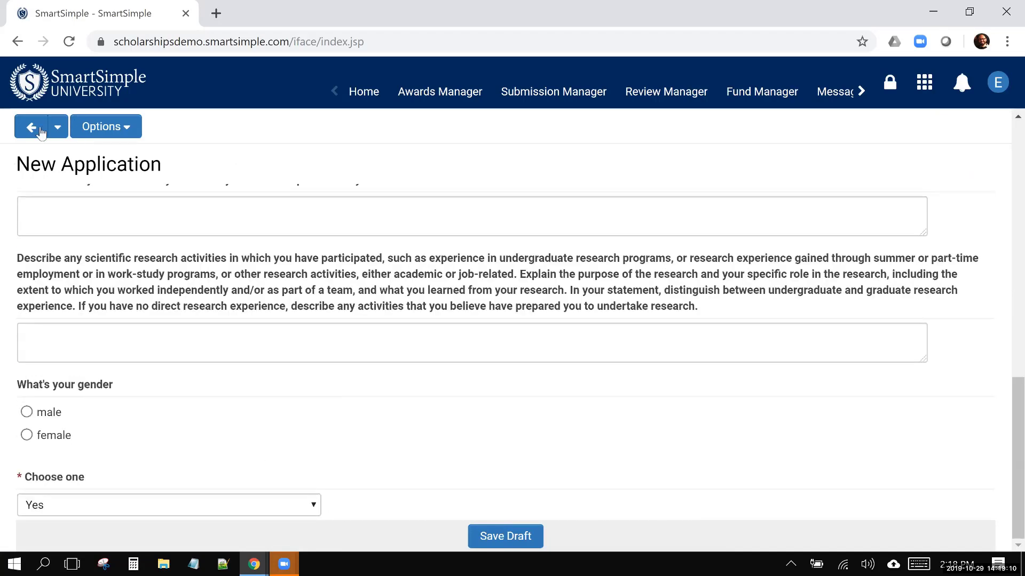
left_click(32, 128)
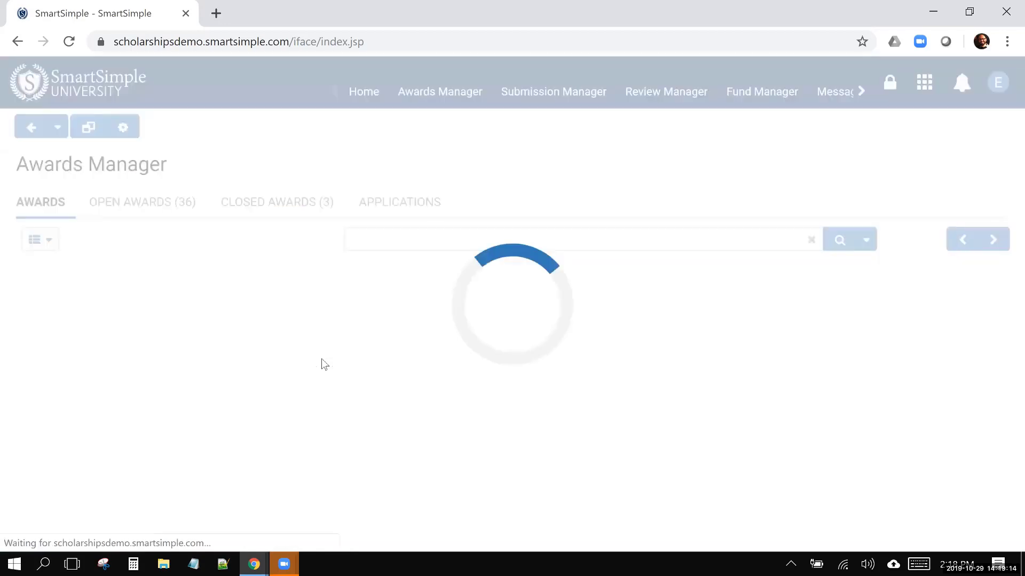
Step: Open the Health Career Scholarship award and review the Question Set Fields in its application section
left_click(195, 363)
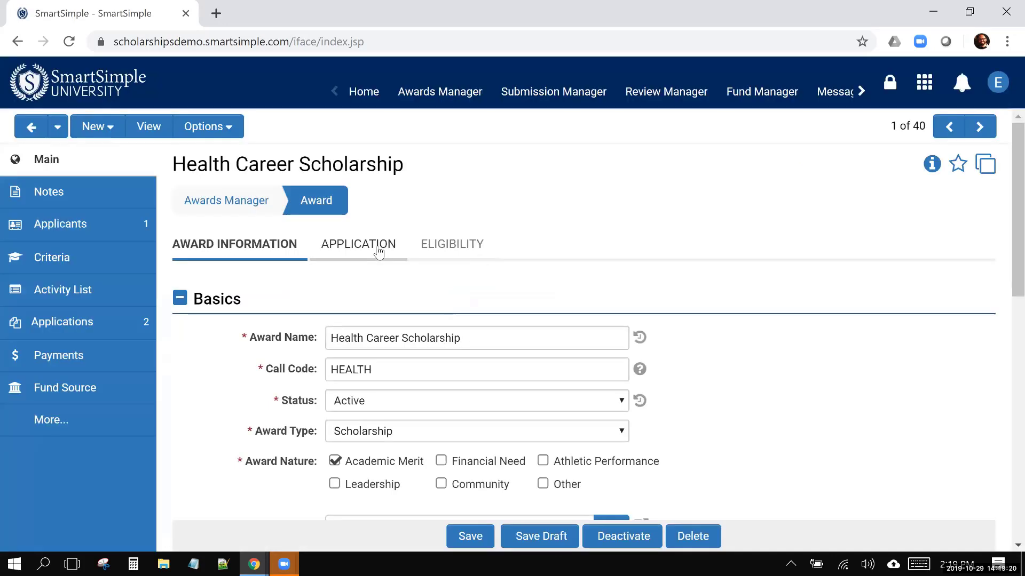
left_click(358, 244)
scroll(417, 432, "down", 7)
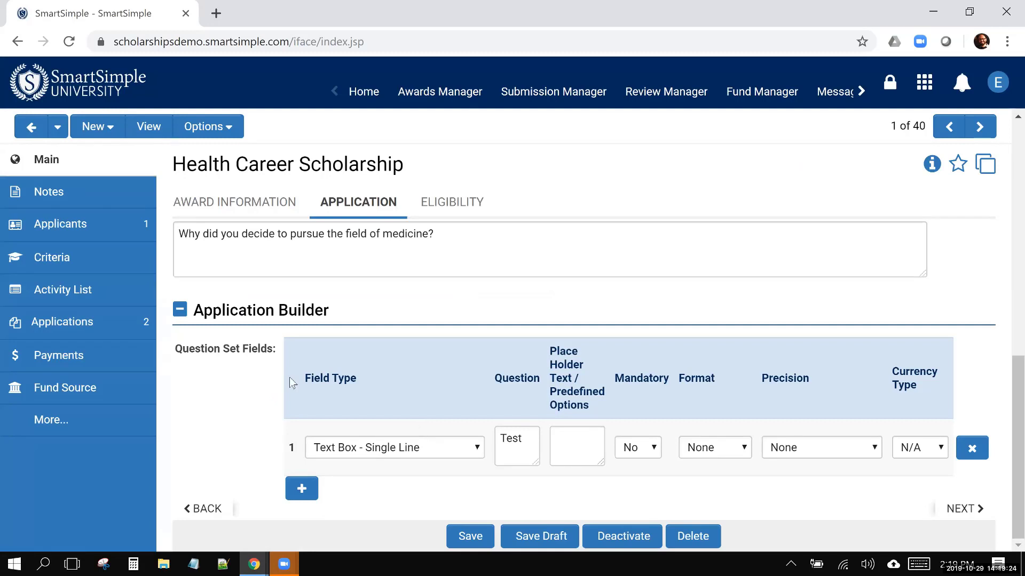
Step: Start a new application for the Health Career Scholarship, review how its built question displays, and return to the award without saving
scroll(290, 377, "up", 5)
left_click(94, 130)
left_click(425, 259)
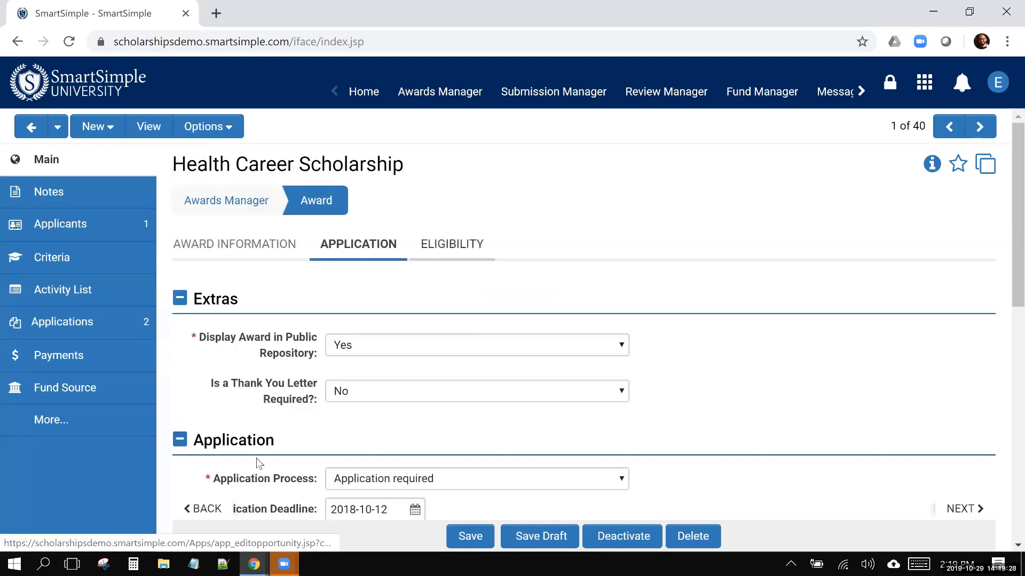
scroll(181, 427, "down", 1)
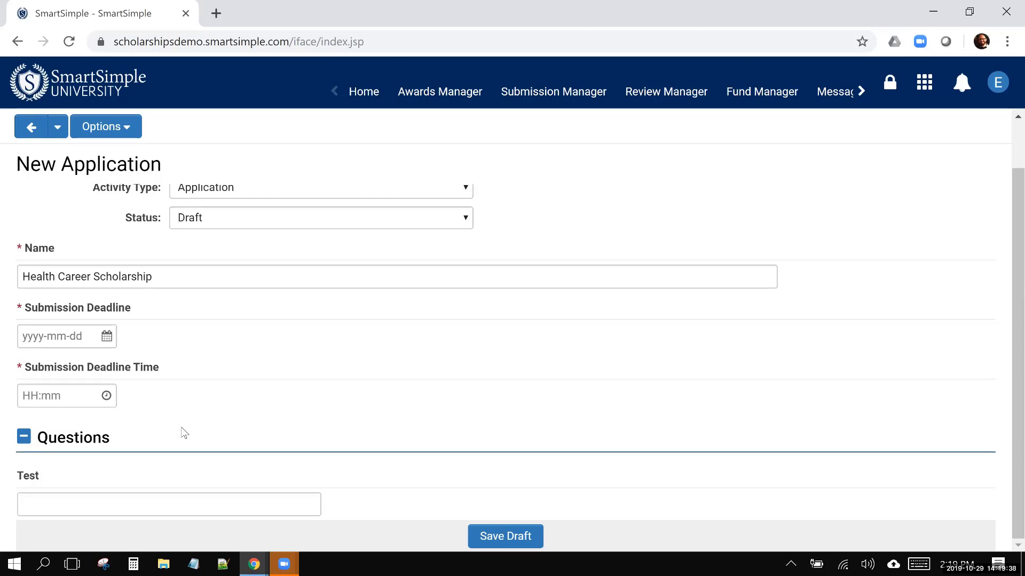
left_click(32, 129)
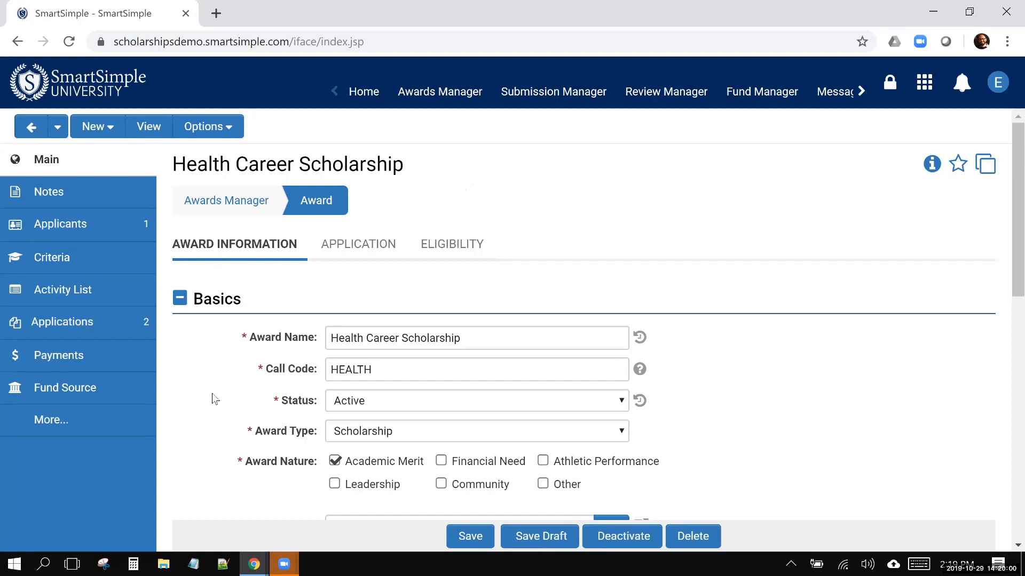
Step: Review the Health Career Scholarship's award information, from the basics and images to the financial details
scroll(214, 346, "down", 5)
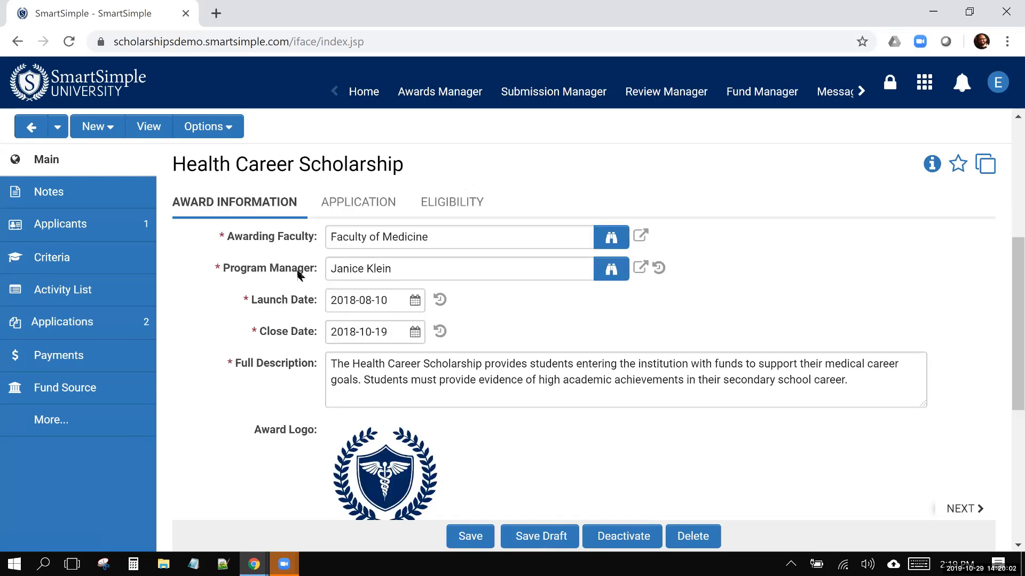
scroll(298, 274, "up", 2)
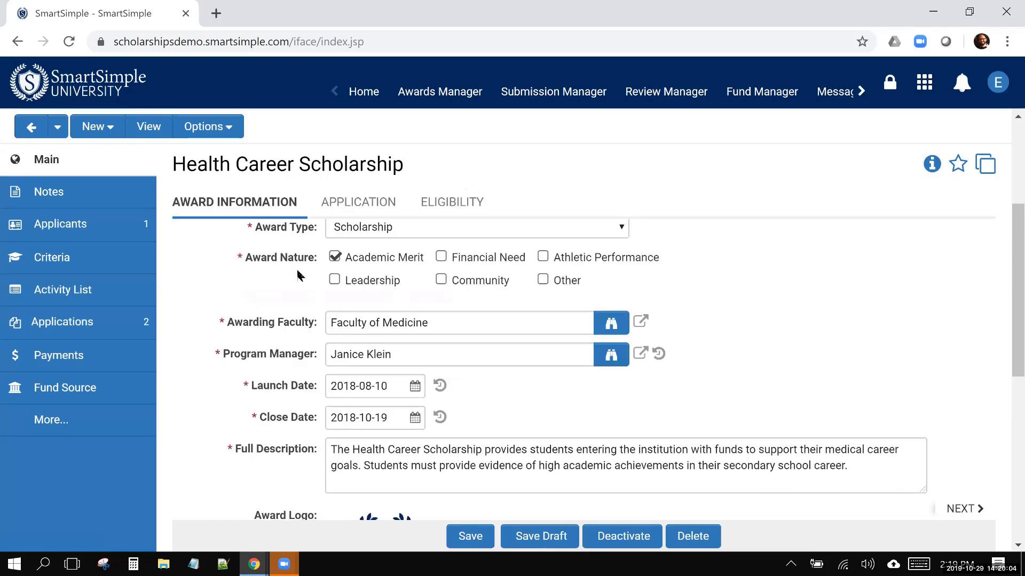
scroll(298, 275, "down", 5)
scroll(442, 449, "down", 1)
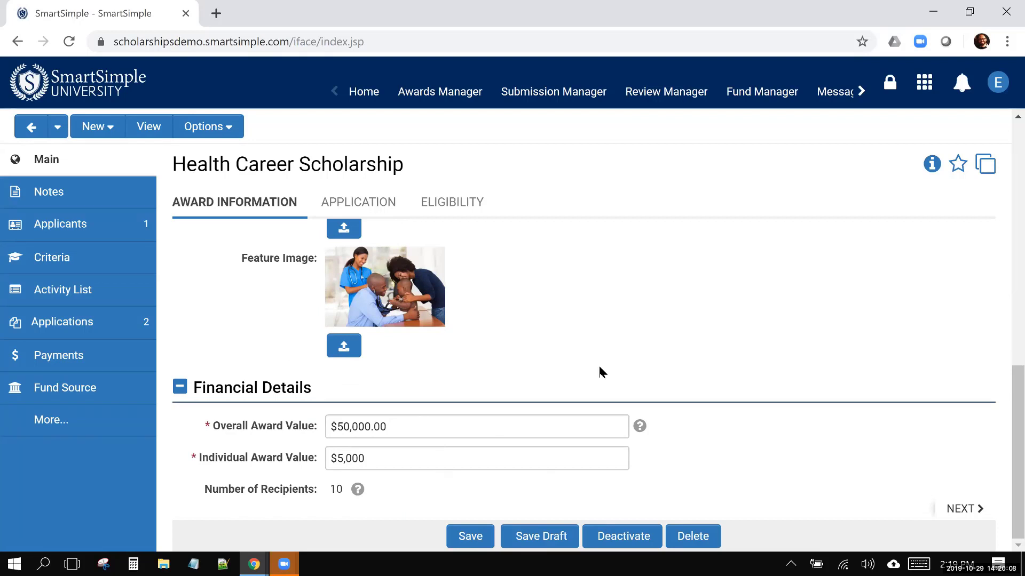
scroll(488, 311, "up", 3)
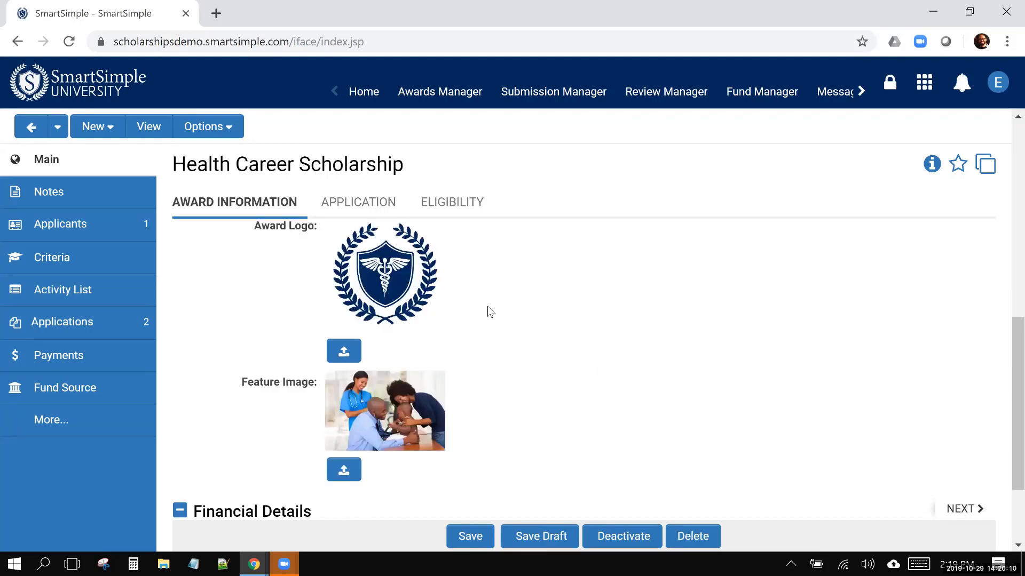
scroll(368, 248, "up", 5)
Step: Review the Health Career Scholarship's application settings and Application Builder questions, and return to the Awards Manager list
left_click(369, 247)
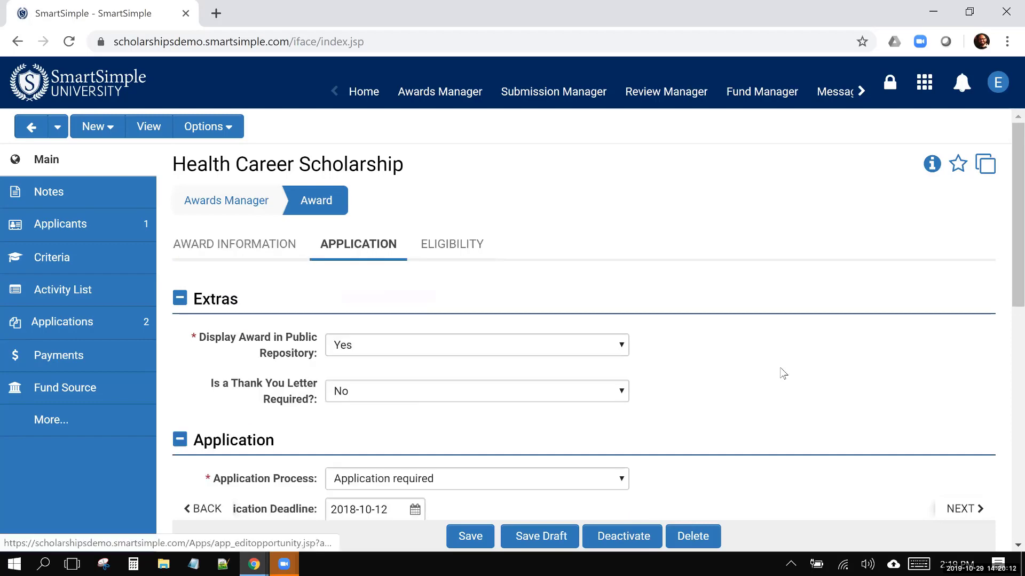
scroll(783, 374, "down", 2)
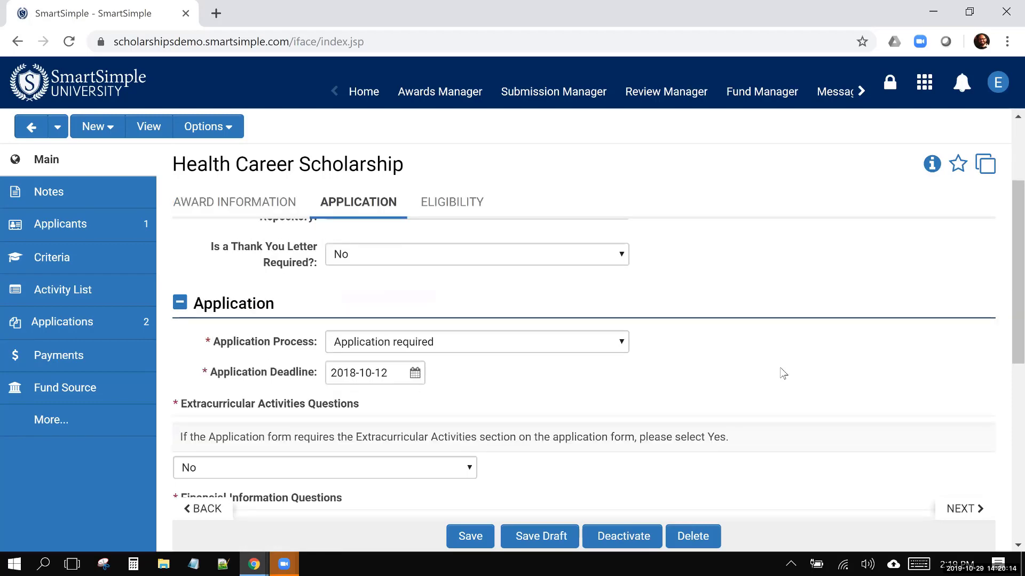
scroll(783, 374, "down", 3)
scroll(783, 374, "down", 4)
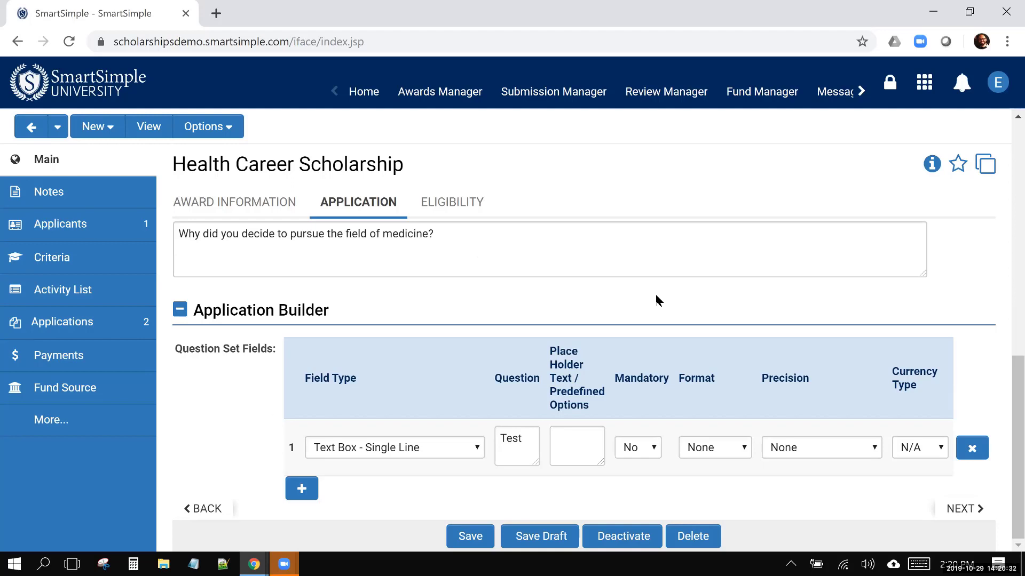
scroll(194, 199, "up", 1)
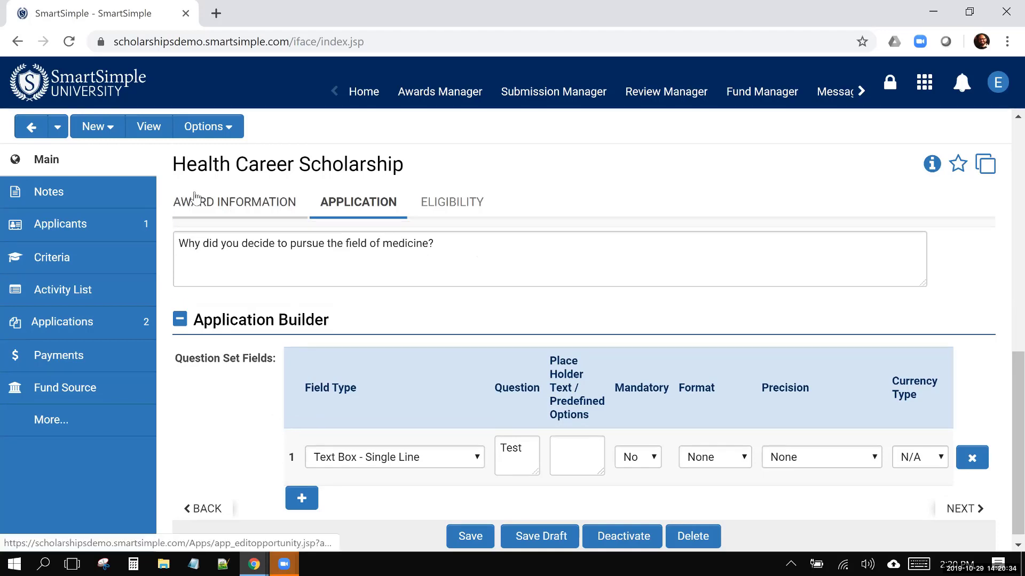
scroll(225, 207, "up", 5)
left_click(225, 207)
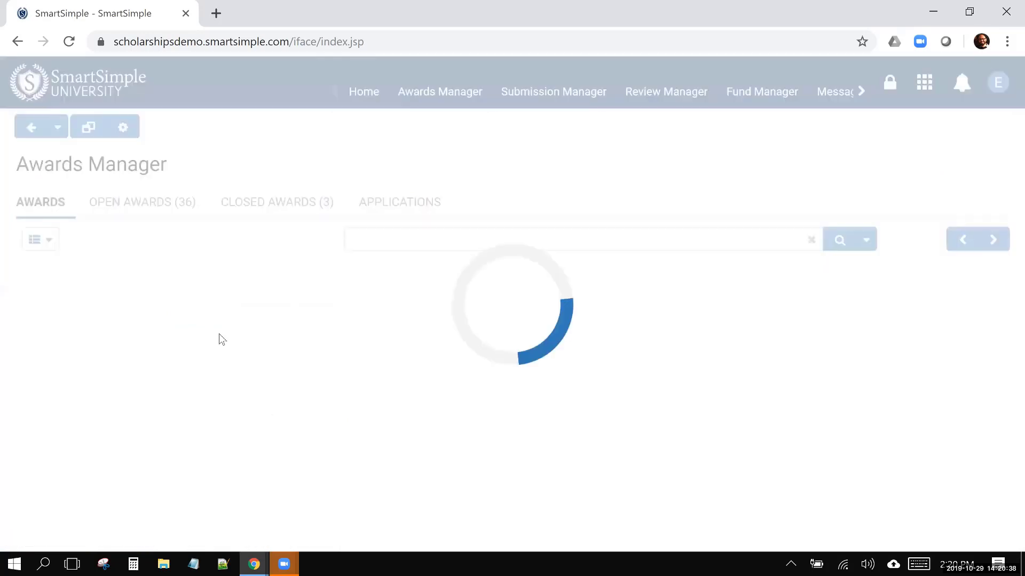